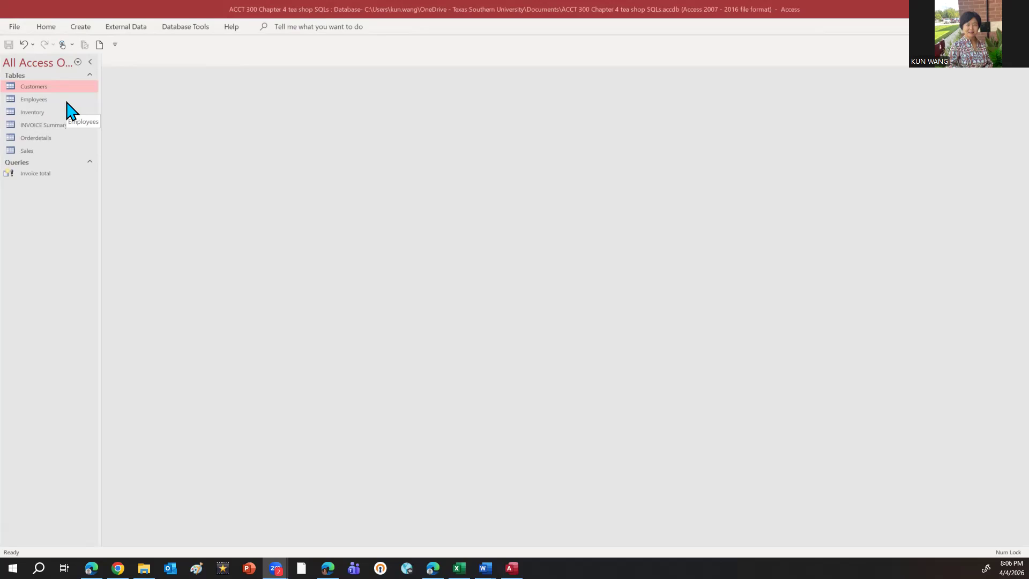
Review the Customers, INVOICE Summary and Orderdetails tables, closing each one
double_click(49, 88)
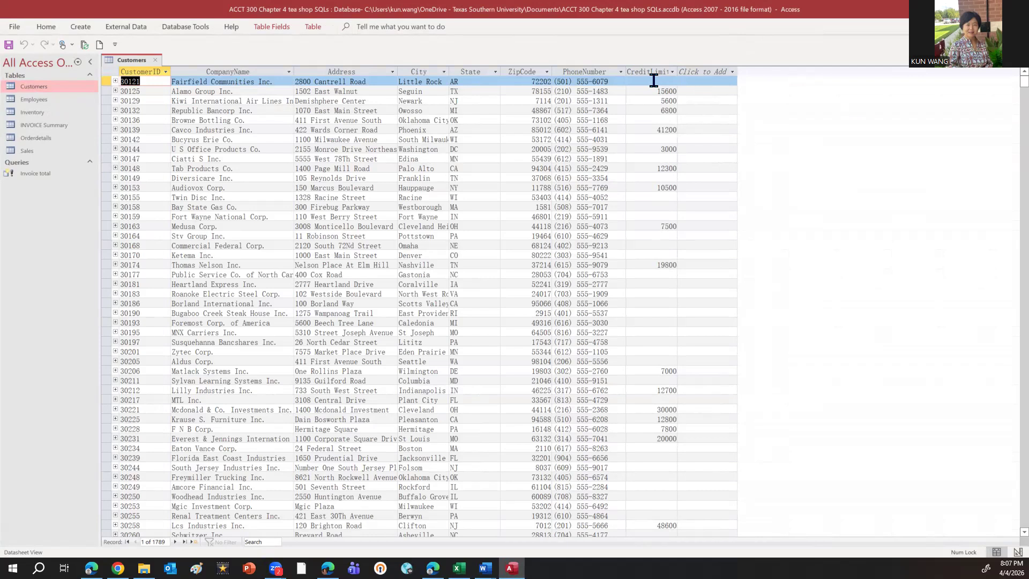
left_click(156, 60)
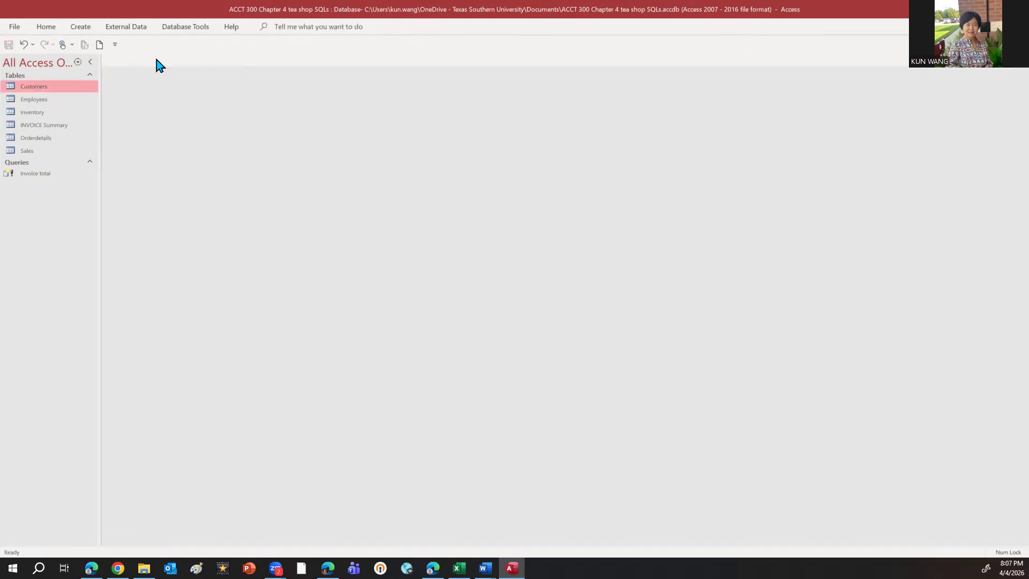
double_click(54, 127)
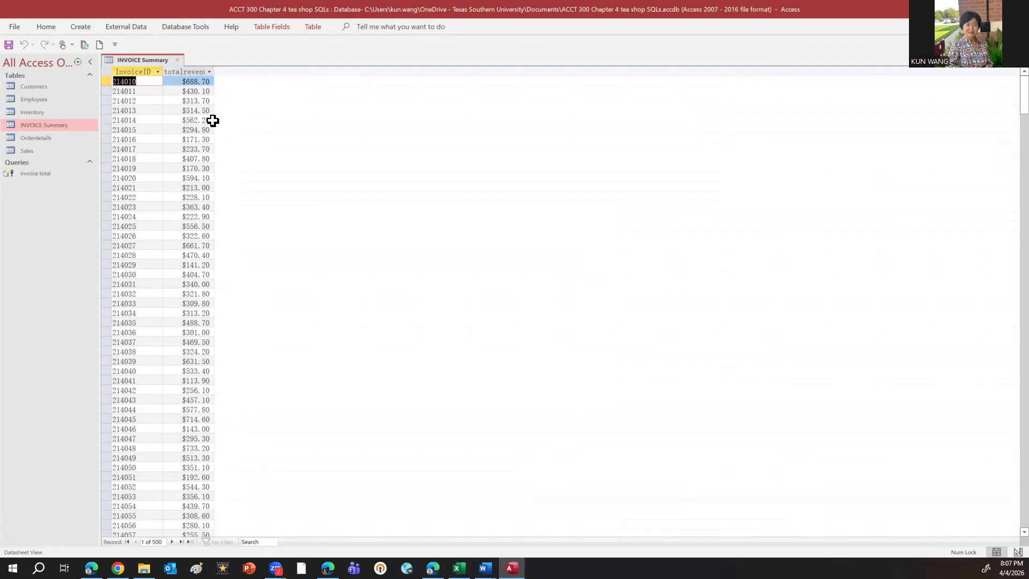
double_click(37, 139)
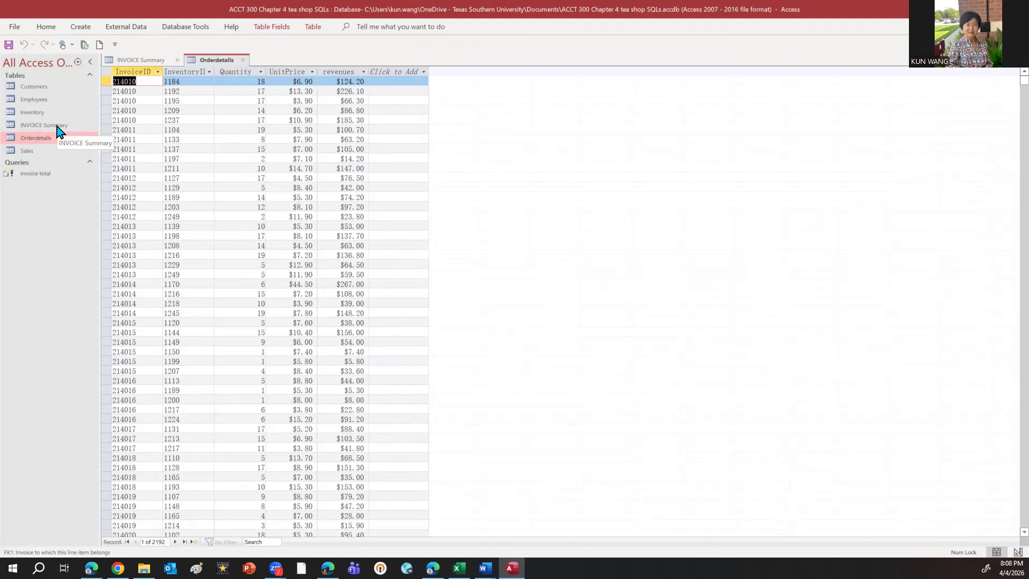
left_click(244, 61)
left_click(178, 60)
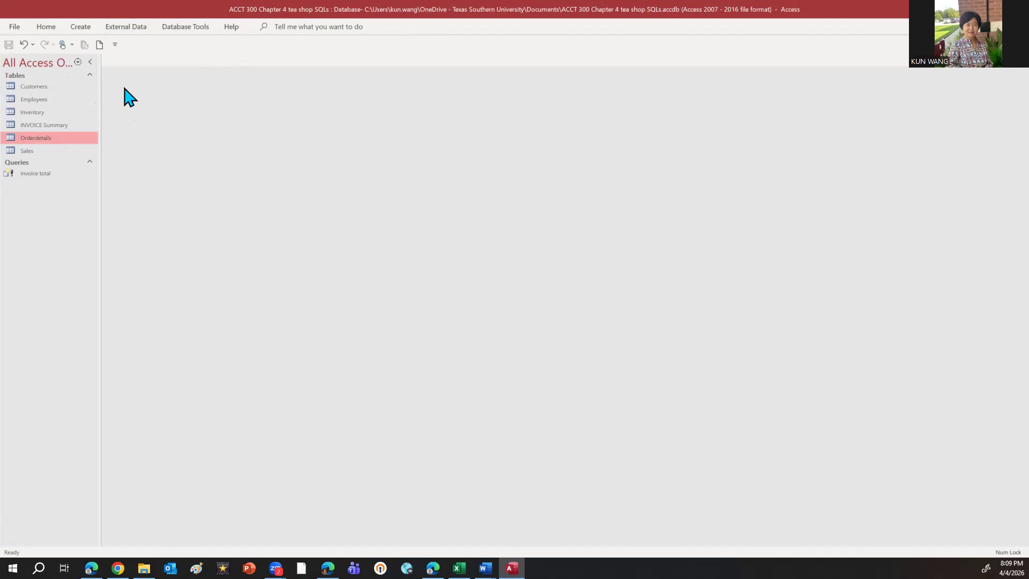
Create a new query in design and switch it to SQL view
left_click(81, 27)
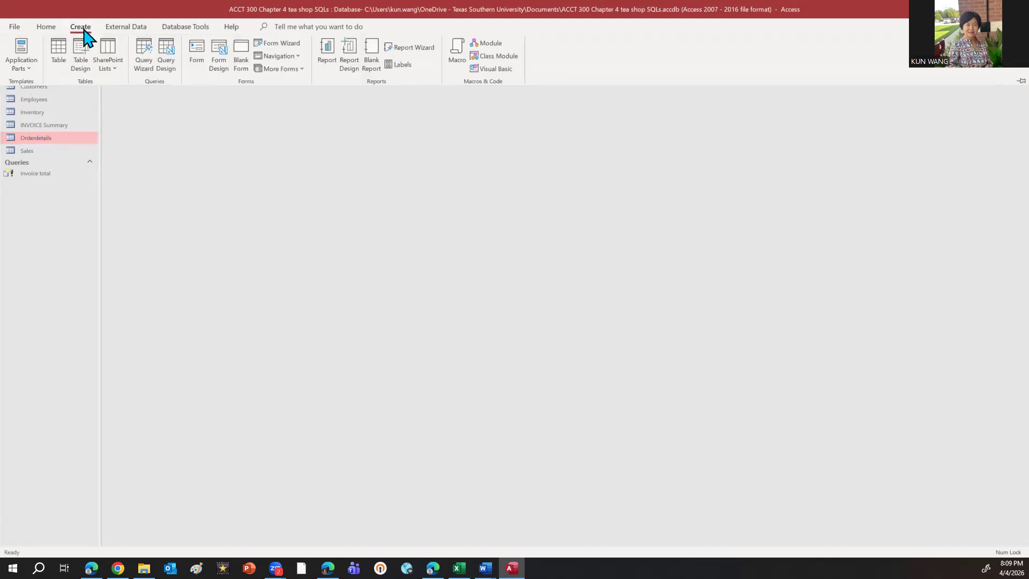
left_click(167, 68)
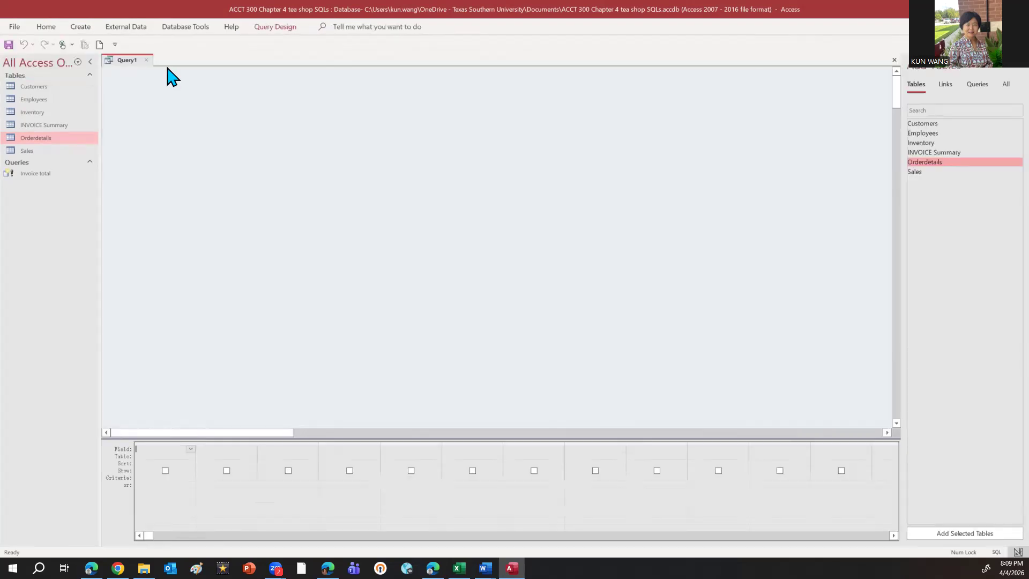
left_click(275, 27)
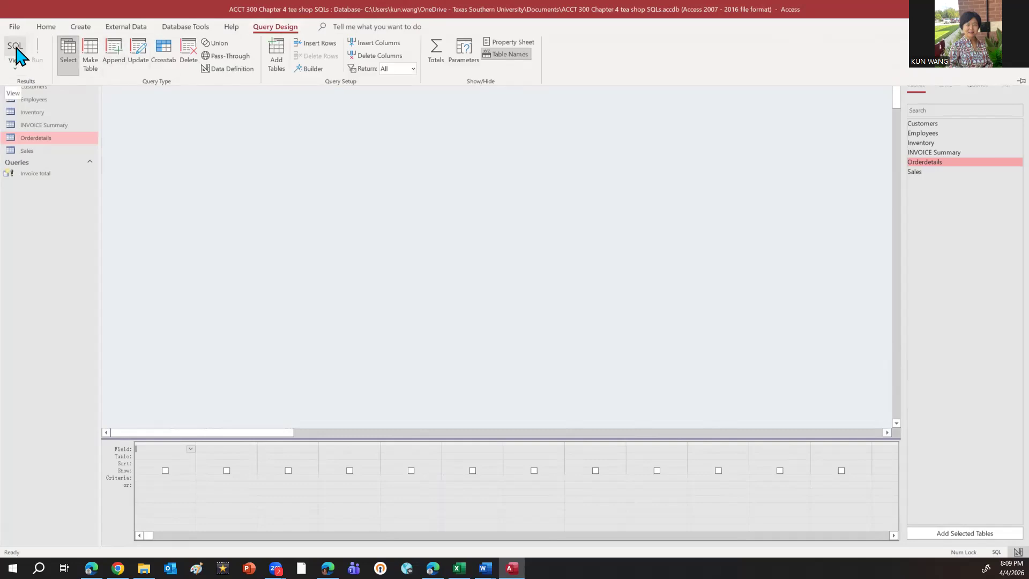
left_click(16, 66)
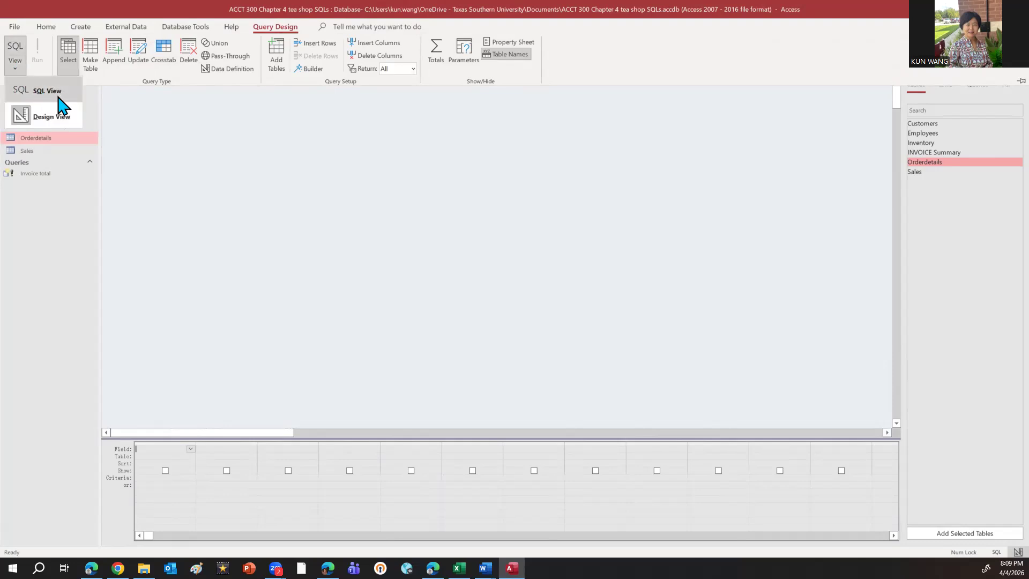
left_click(18, 51)
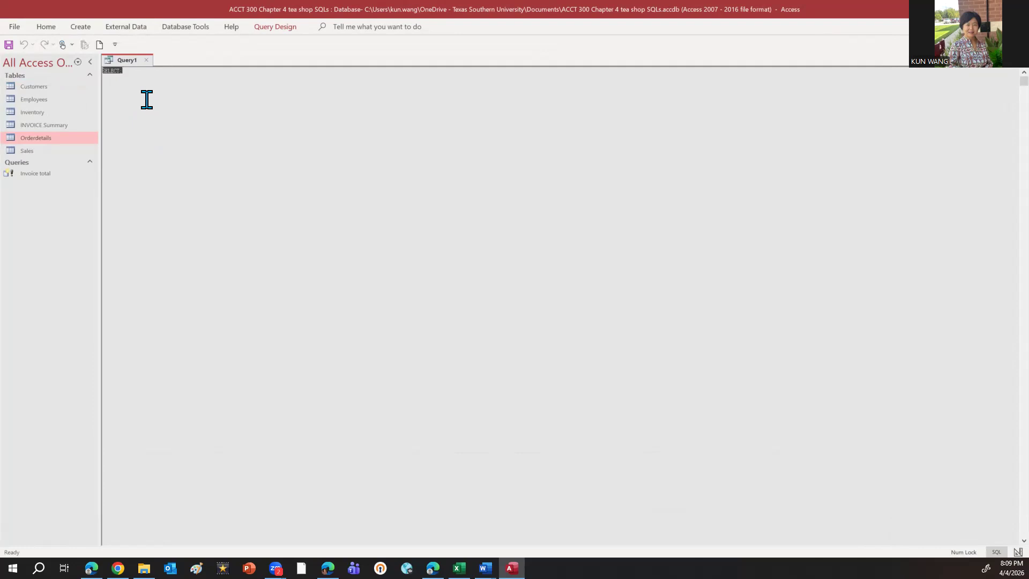
Replace the default SELECT with the copied CREATE TABLE cashreceipt statement defining ReceiptID as primary key, receiptdate, Receiptamount, orderID text (10) and customerid text (20)
left_click(117, 76)
left_click_drag(129, 71, 98, 78)
key("Delete")
key("alt+Tab")
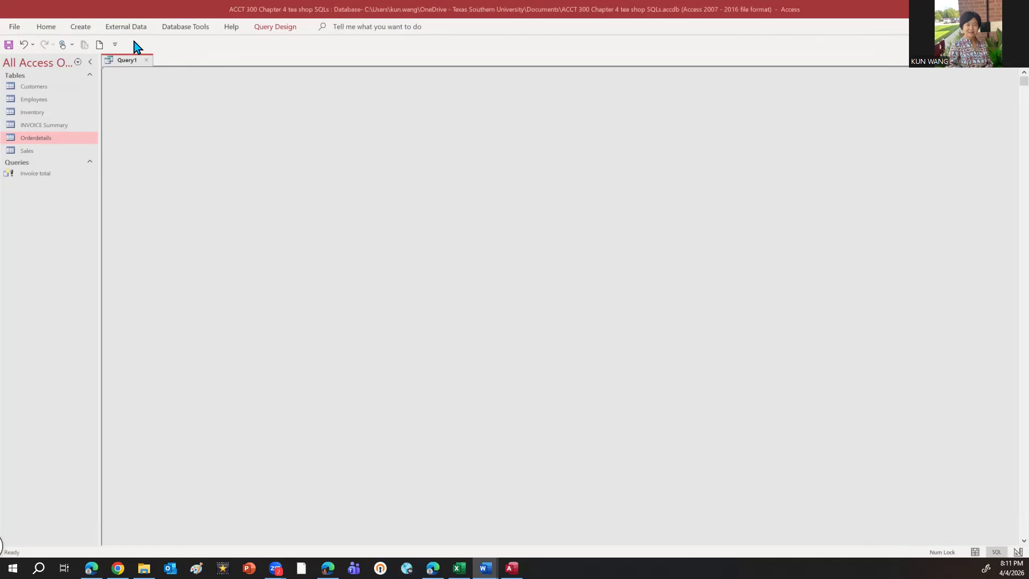
left_click(134, 84)
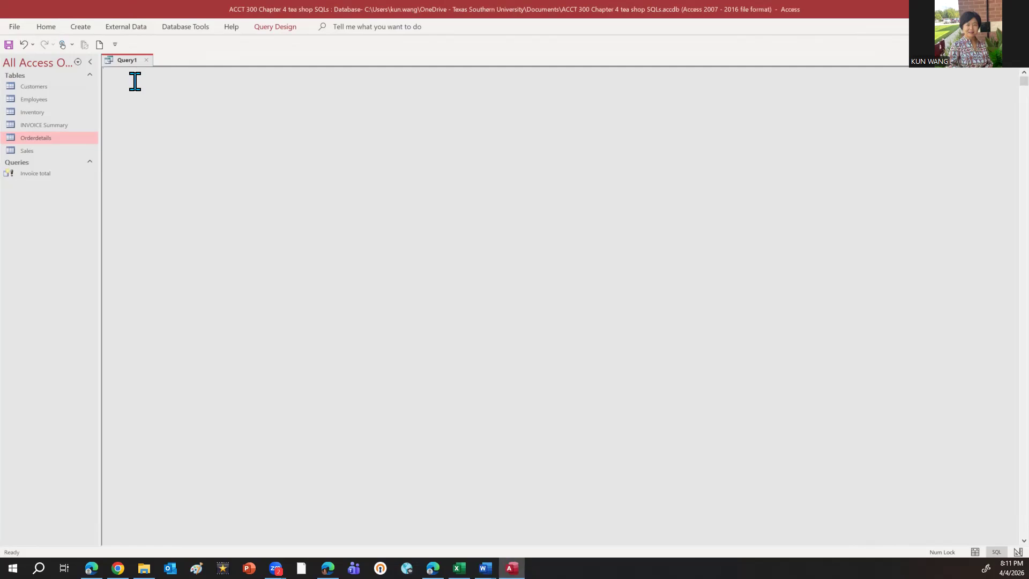
type("CREATE TABLE cashreceipt     (ReceiptID INTEGER NOT NULL primary key,     receiptdate date NOT NULL,     Receiptamount currency NOT NULL,     orderID text (10),     customerid text (20)    )")
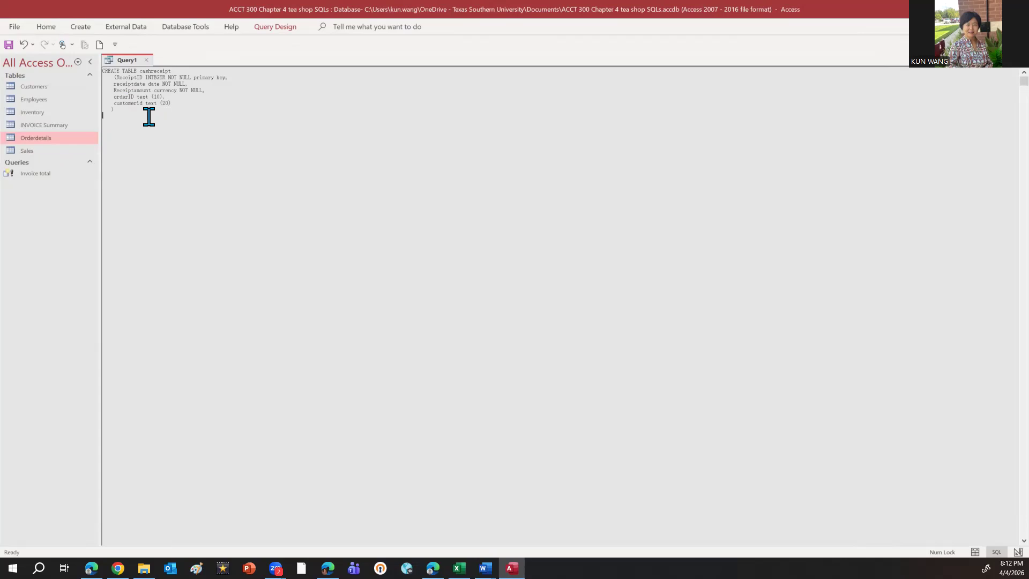
Run the CREATE TABLE query to add the cashreceipt table to the database
left_click(275, 27)
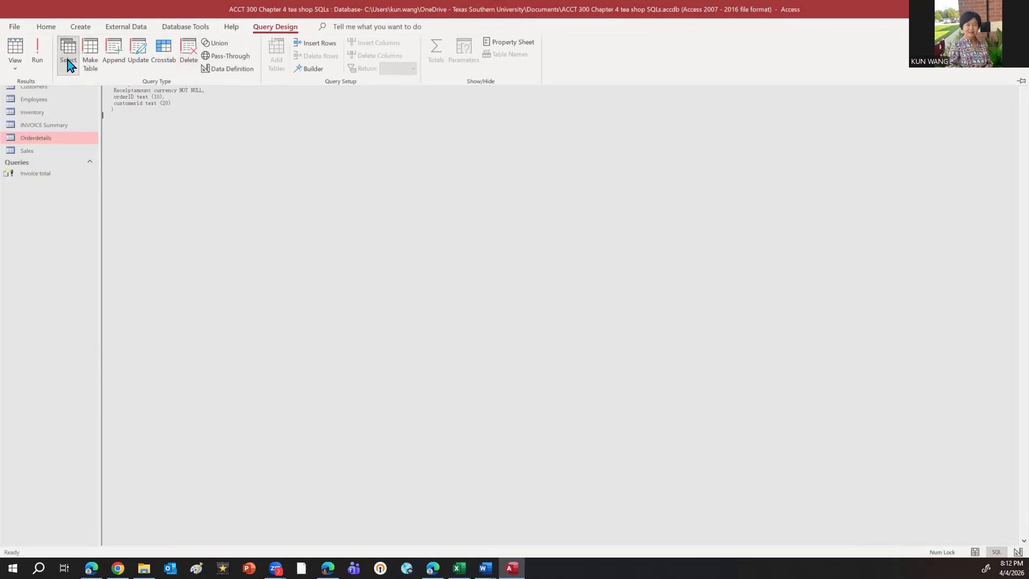
left_click(44, 65)
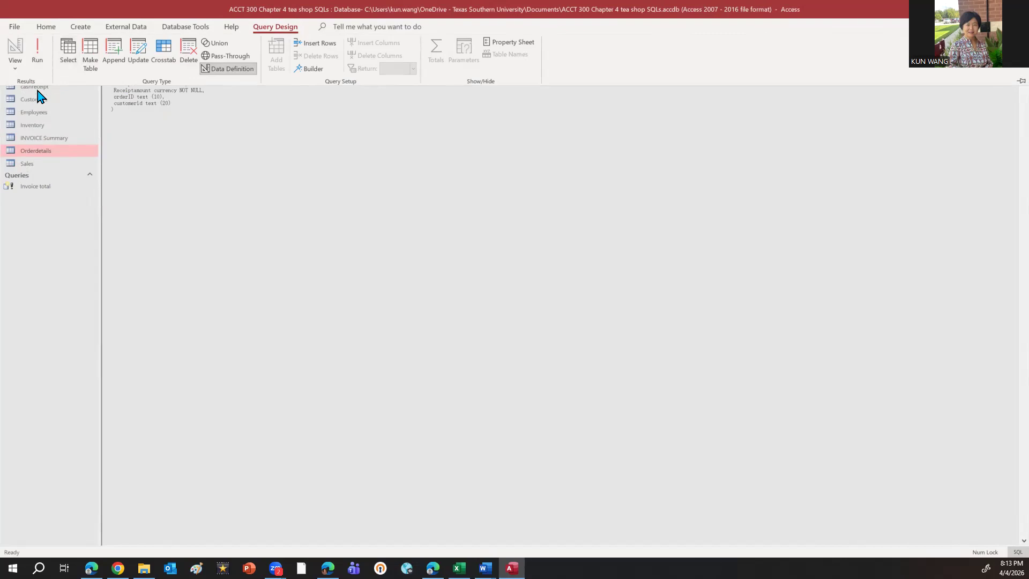
left_click(214, 135)
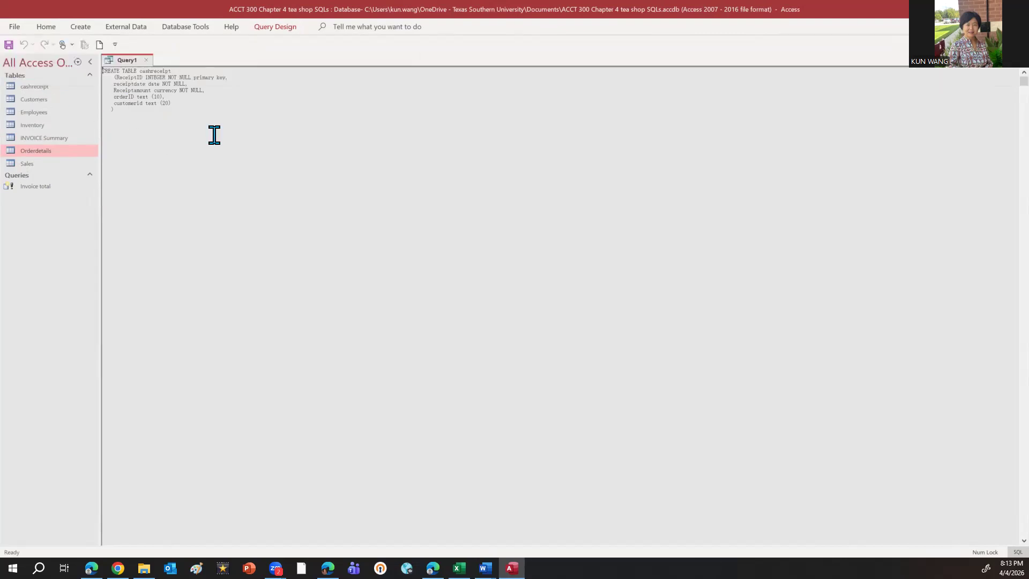
Close the query and save it under the name "create new table"
left_click(146, 60)
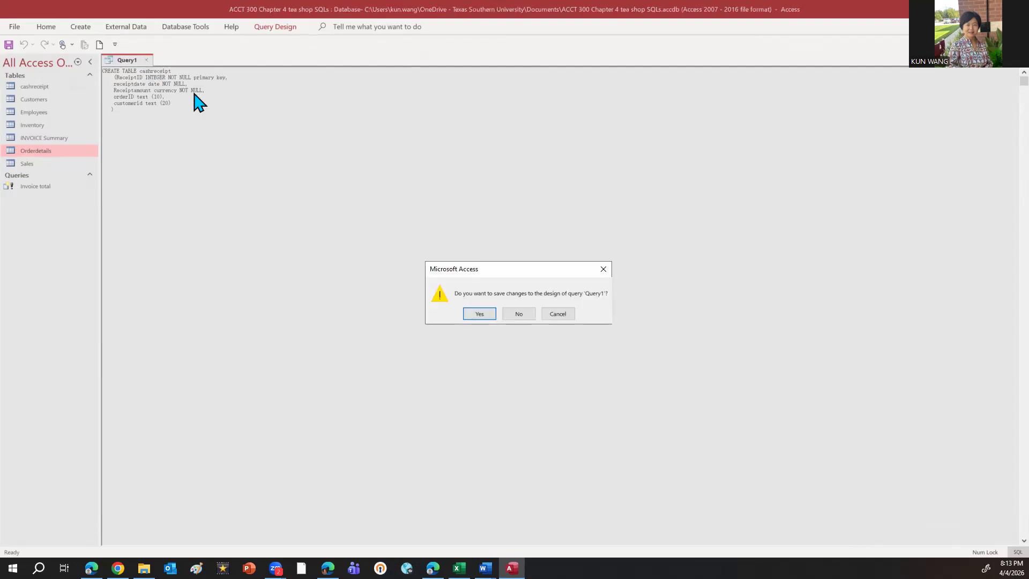
left_click(484, 313)
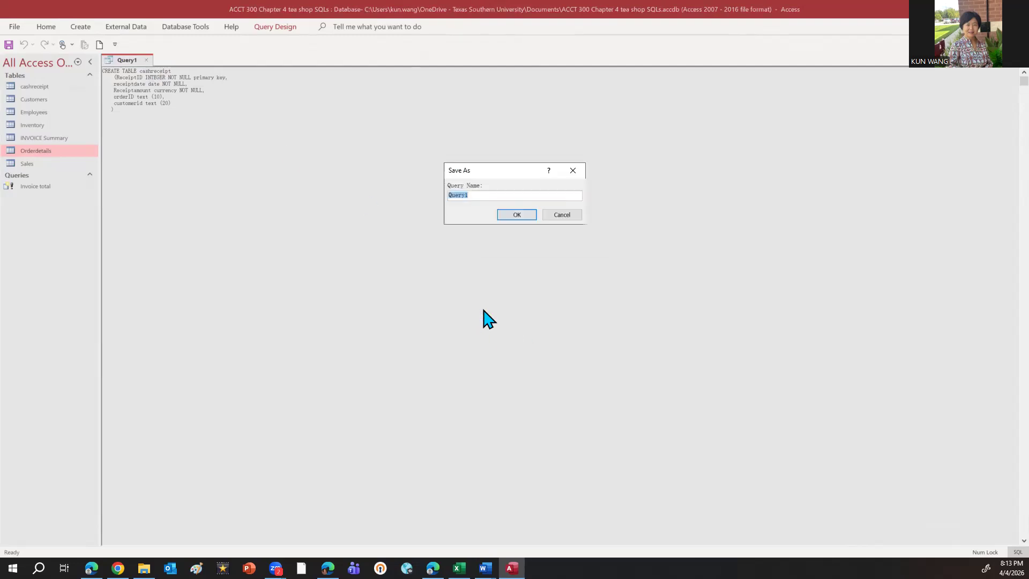
type("xe")
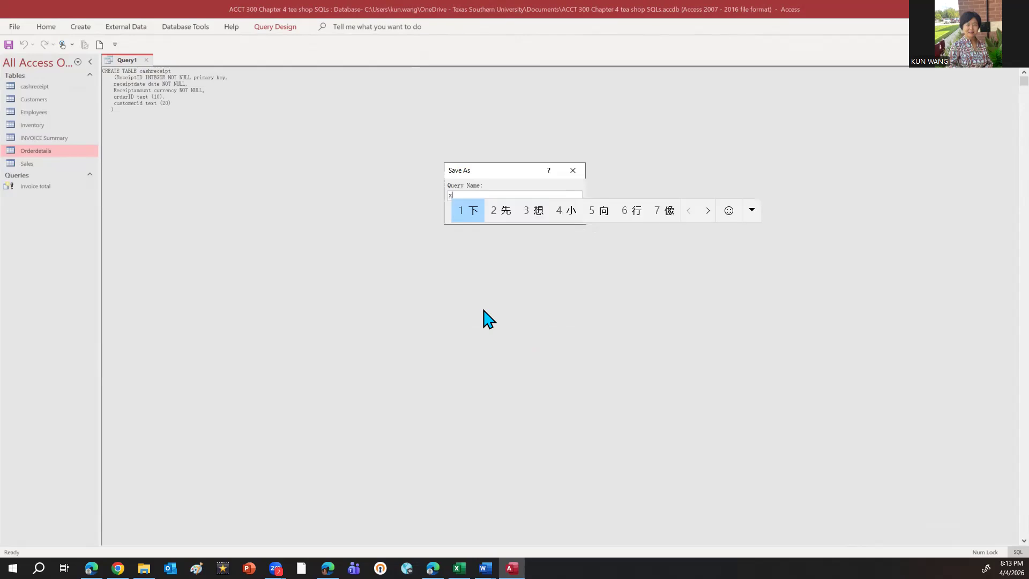
key("BackSpace")
key("BackSpace")
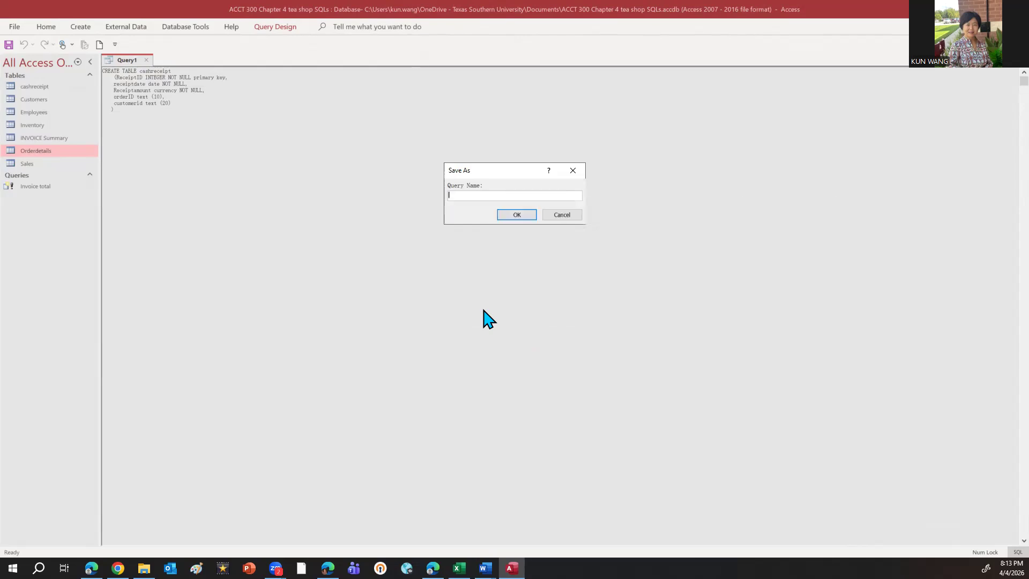
type("create new table")
left_click(516, 215)
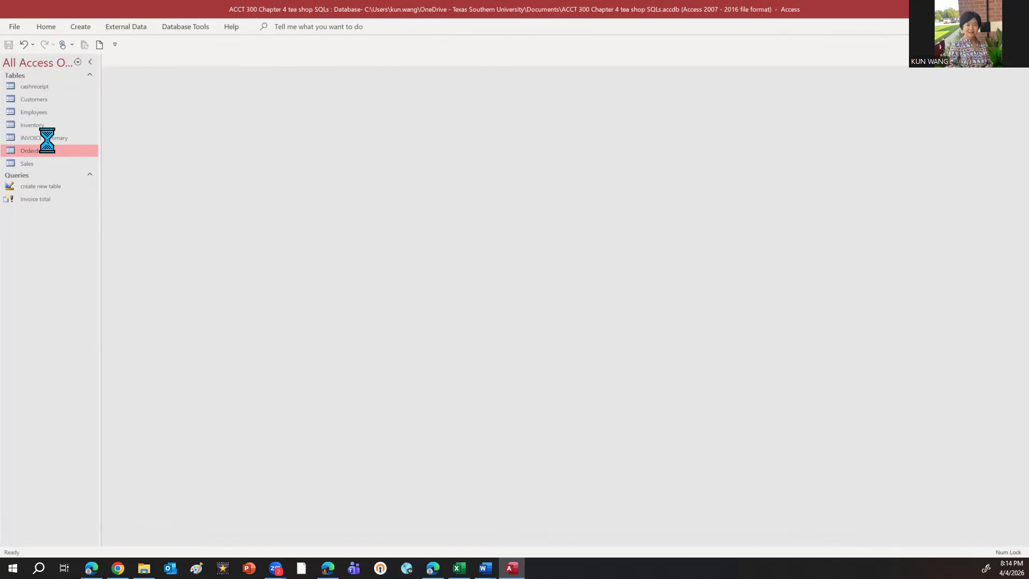
Open the cashreceipt table, check its fields and data types in Design View, and close it
double_click(39, 86)
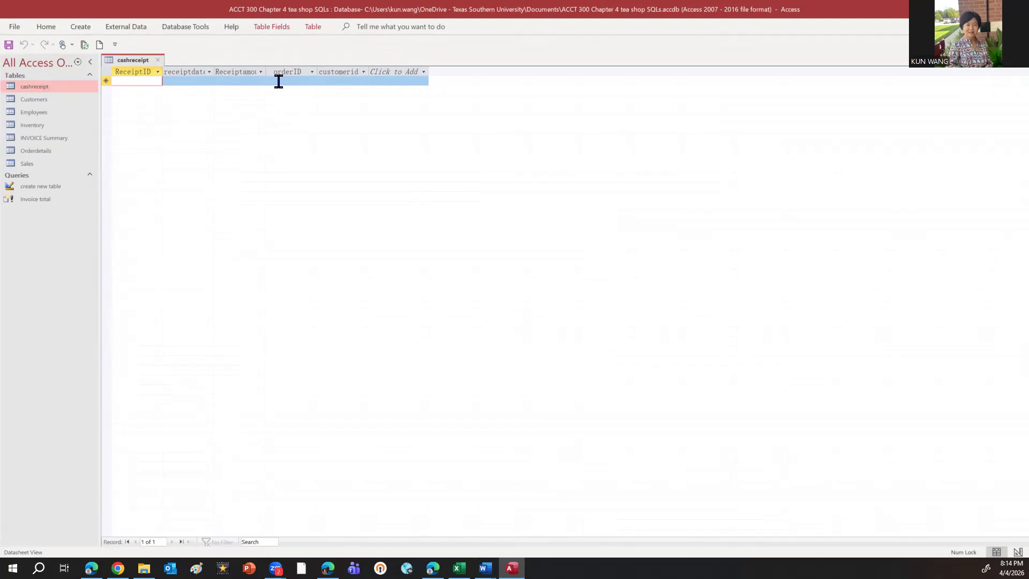
left_click(45, 28)
left_click(16, 68)
left_click(38, 116)
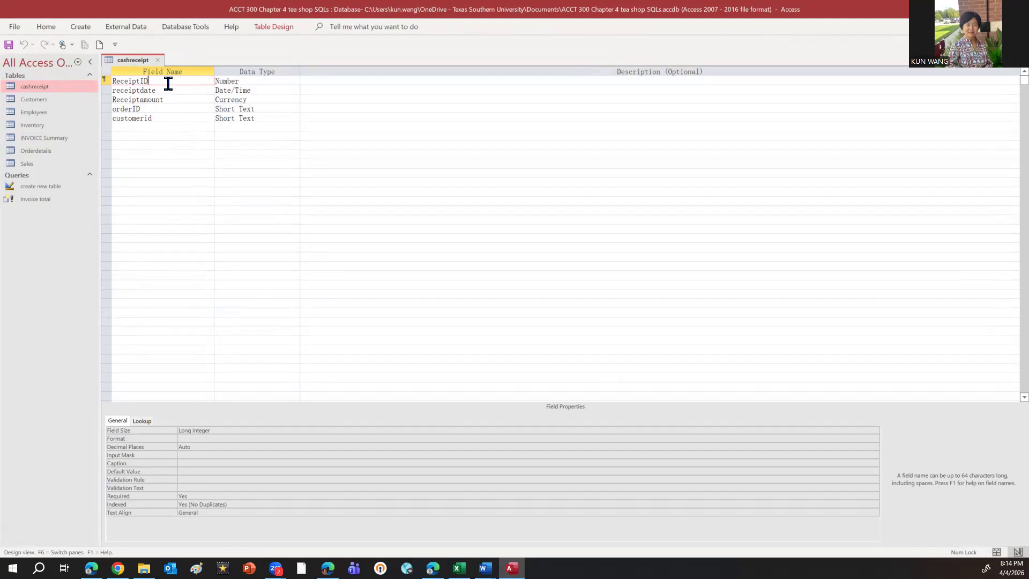
left_click(283, 79)
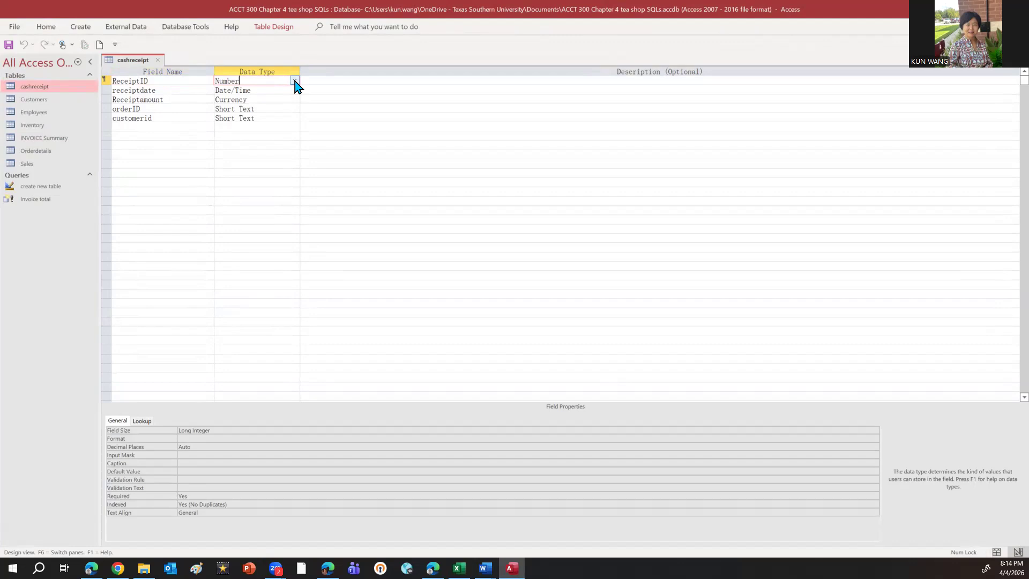
left_click(159, 60)
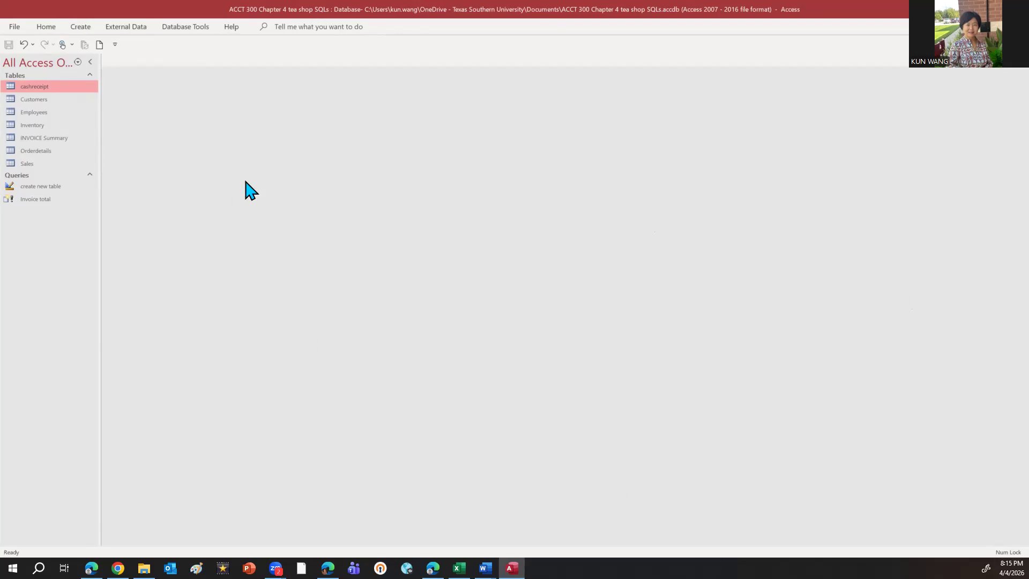
Start another new query and show its SQL code for writing an insert statement
left_click(85, 30)
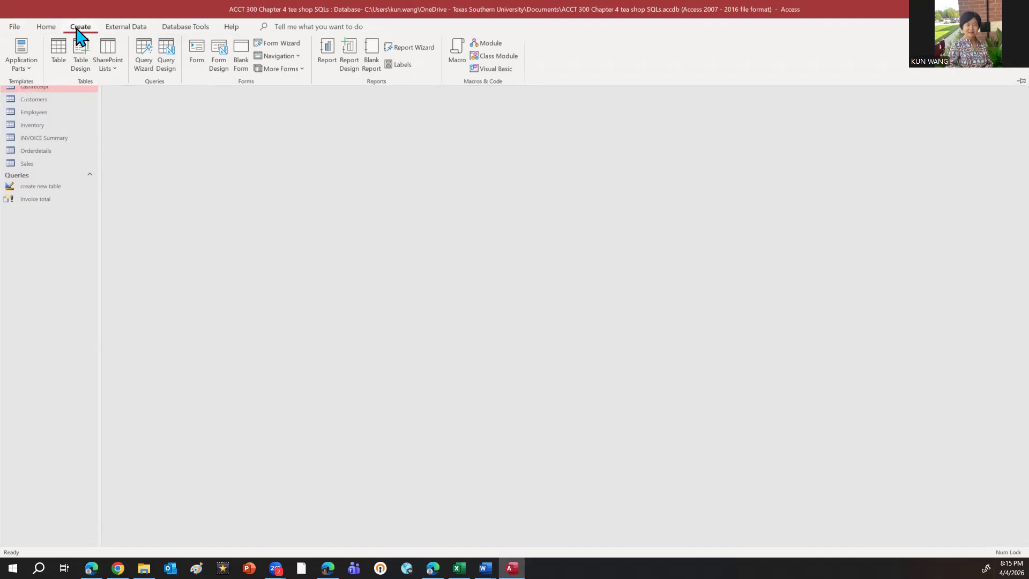
left_click(170, 70)
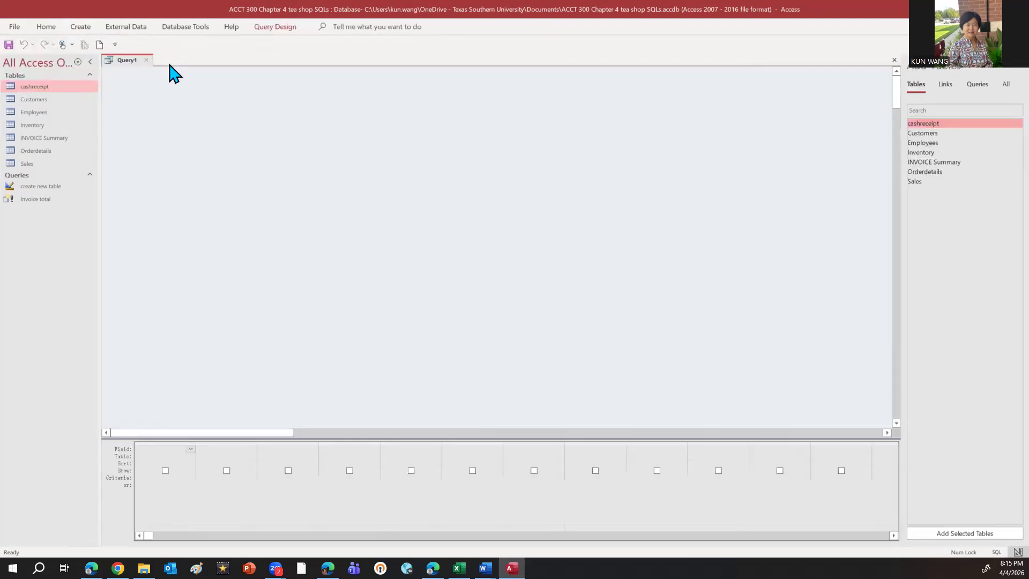
left_click(273, 28)
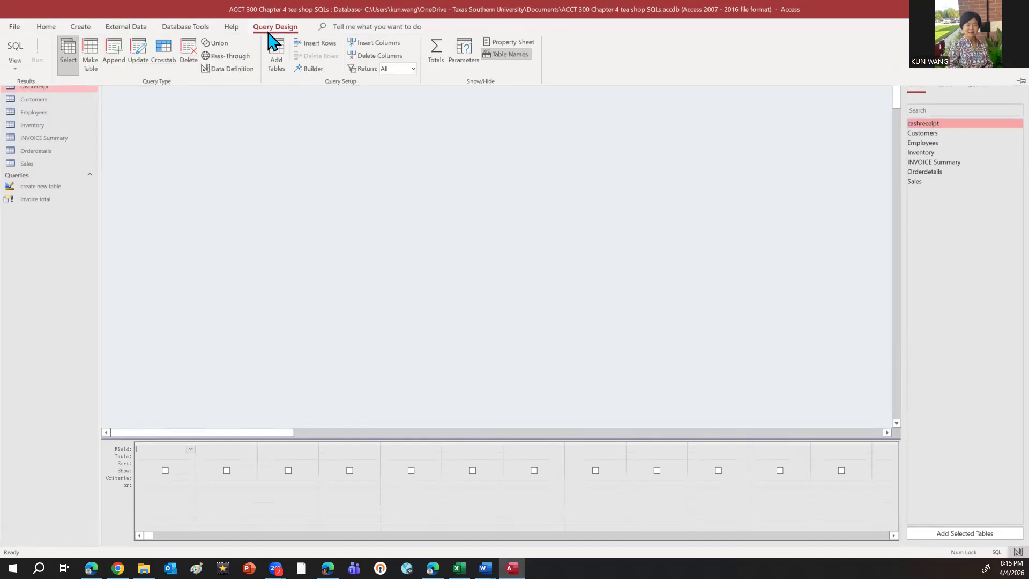
left_click(18, 48)
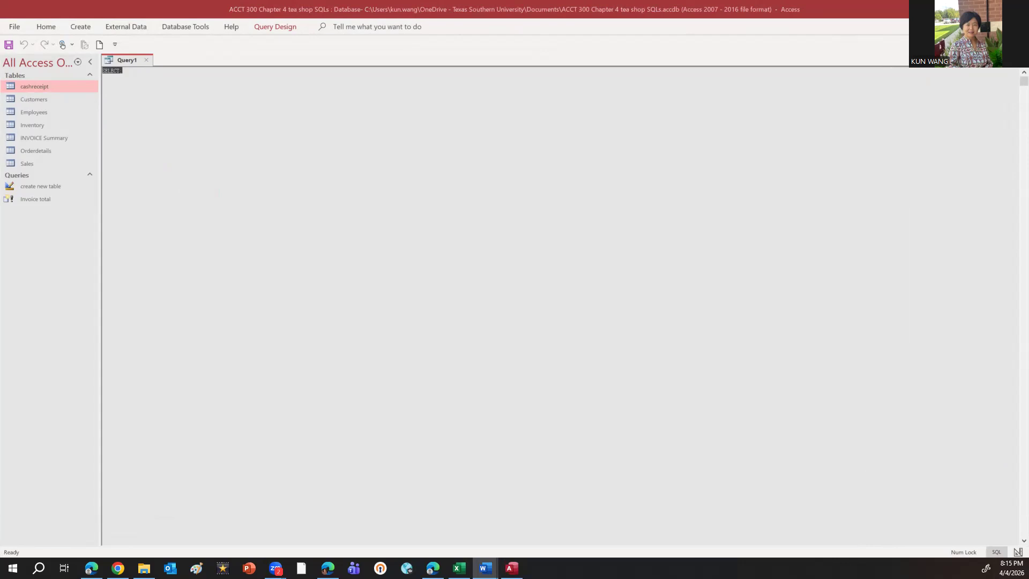
Replace the default SELECT with the copied insert into cashreceipt statement for receipt 102, dated 02-20-2023, amount 420, with an order ID and customer ID
left_click(136, 71)
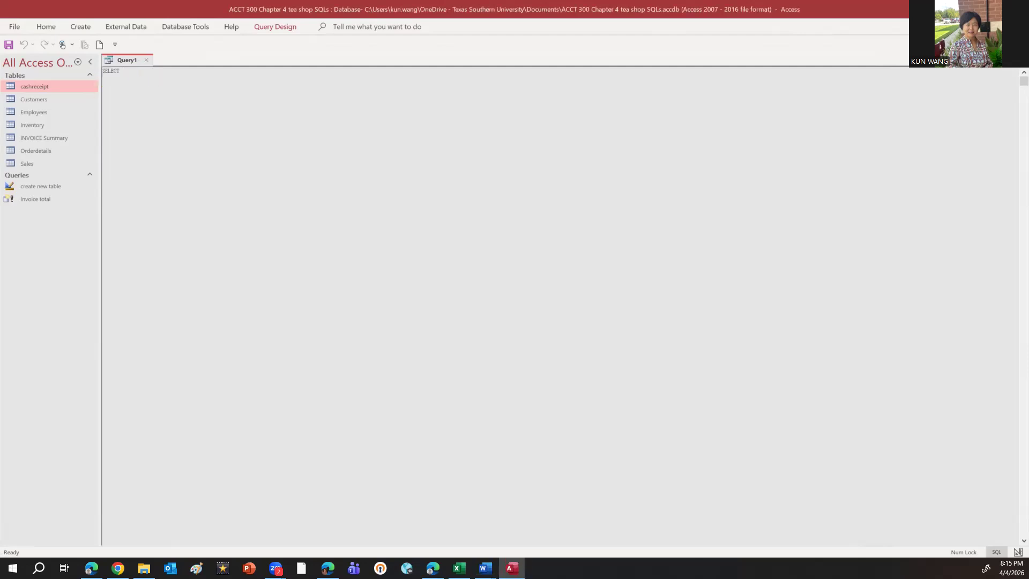
key("alt+Tab")
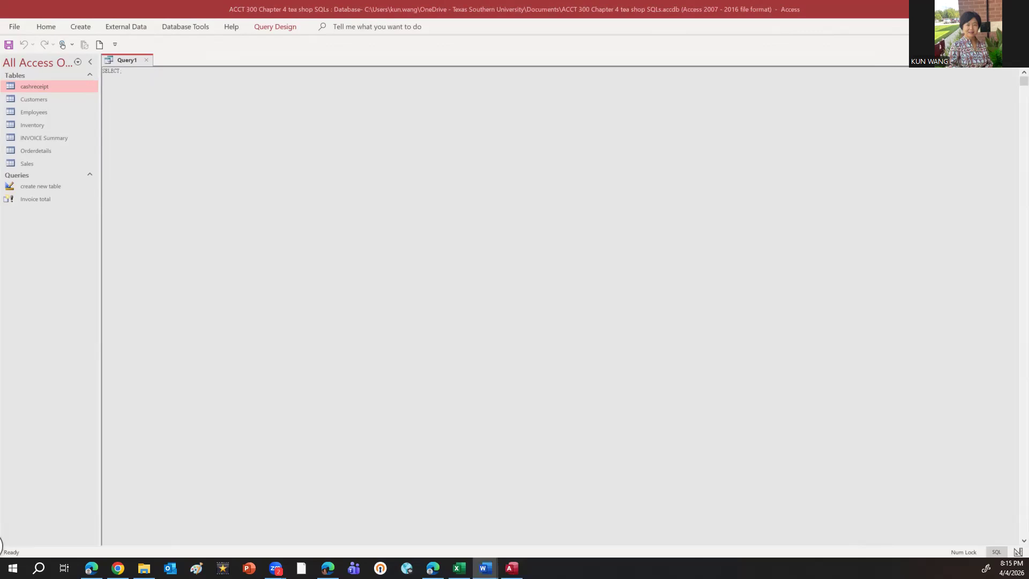
left_click(125, 71)
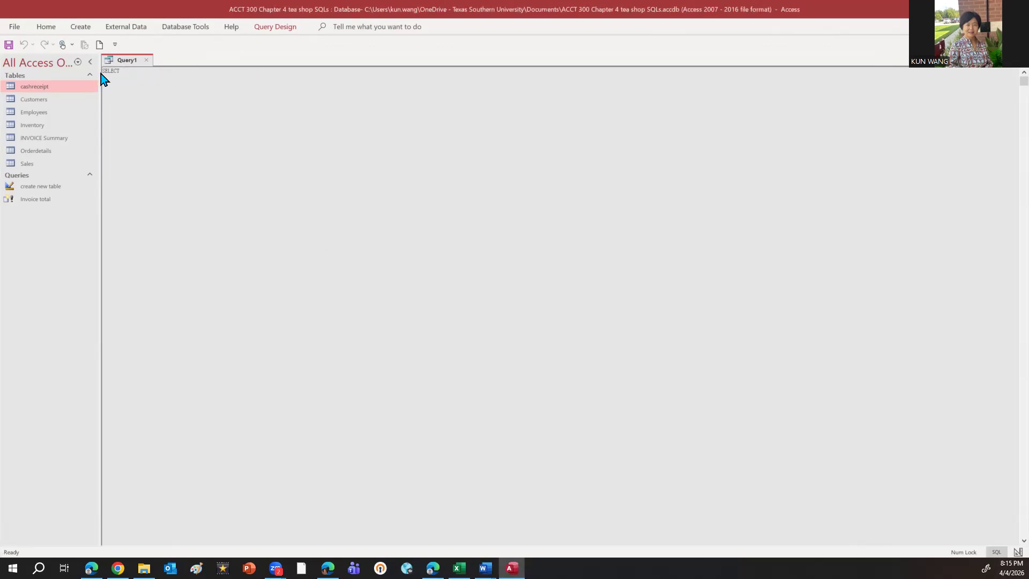
key("BackSpace")
key("BackSpace")
key("BackSpace")
key("BackSpace")
key("BackSpace")
key("BackSpace")
key("BackSpace")
type("insert into cashreceipt values (102, '02-20-2023', '420', '30142','33776')")
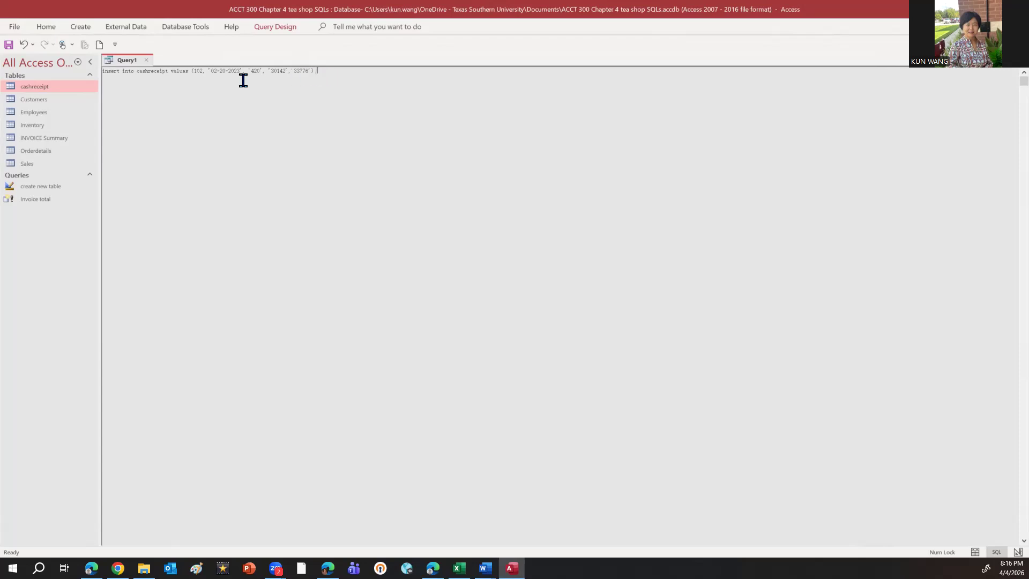
Run the insert query and confirm appending the receipt row to the cashreceipt table
left_click(267, 33)
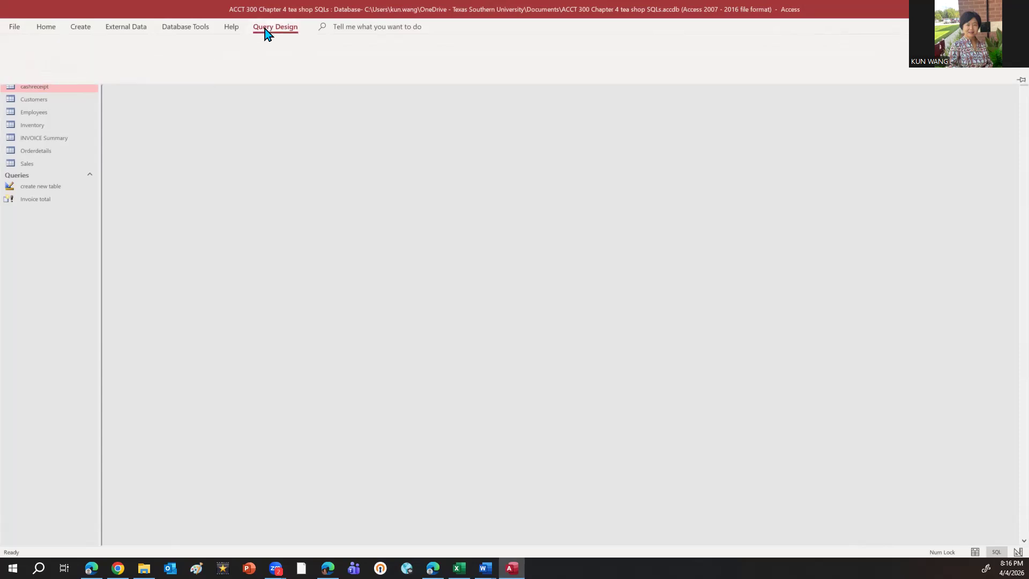
left_click(38, 53)
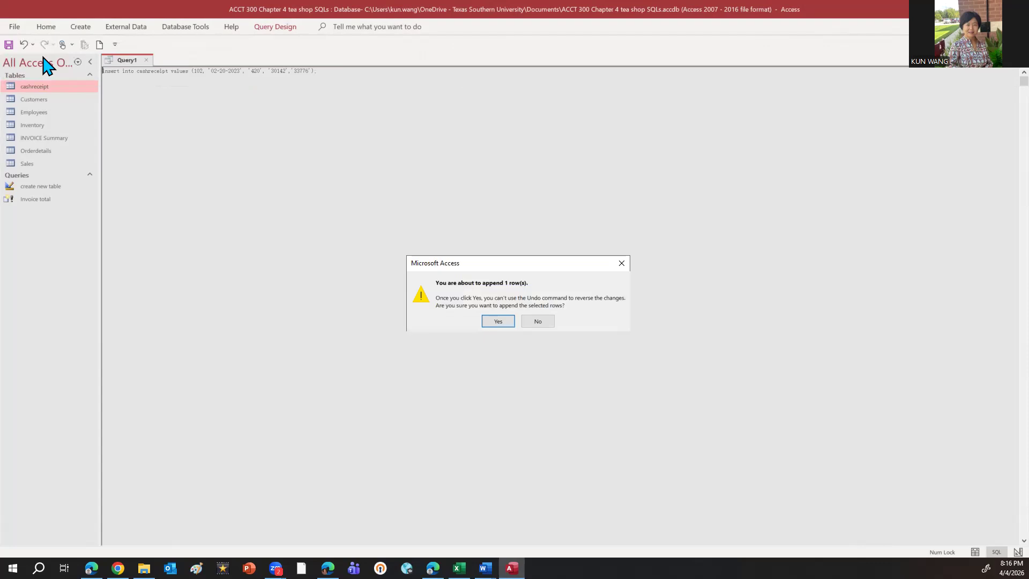
left_click(495, 323)
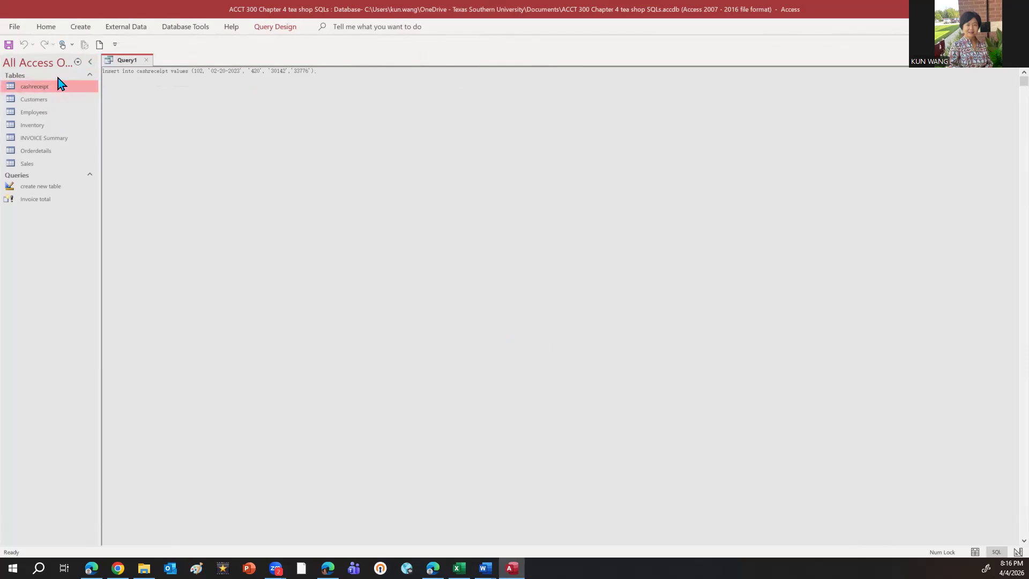
Close the insert query and save it under the name "Insert into"
left_click(146, 60)
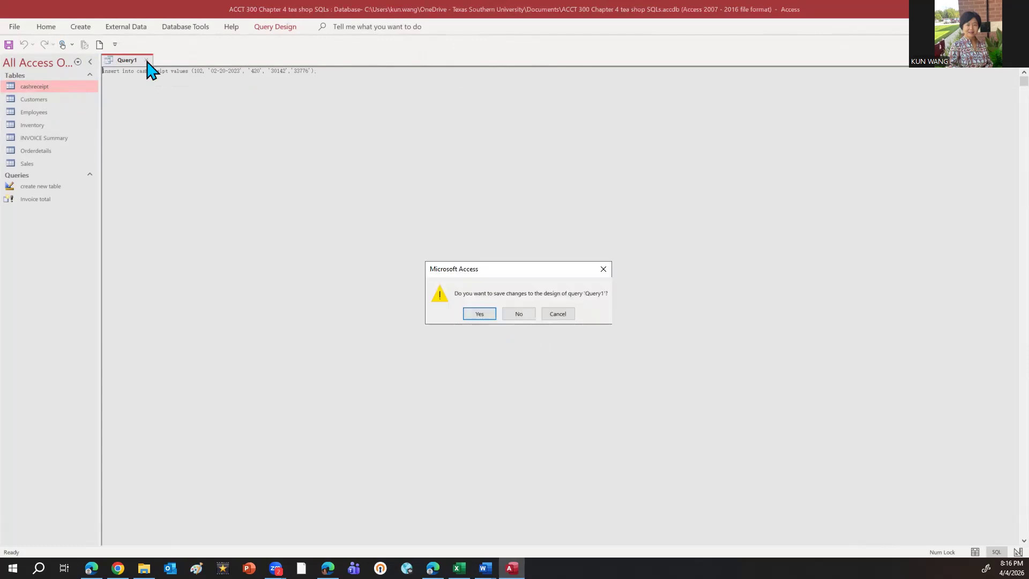
left_click(475, 315)
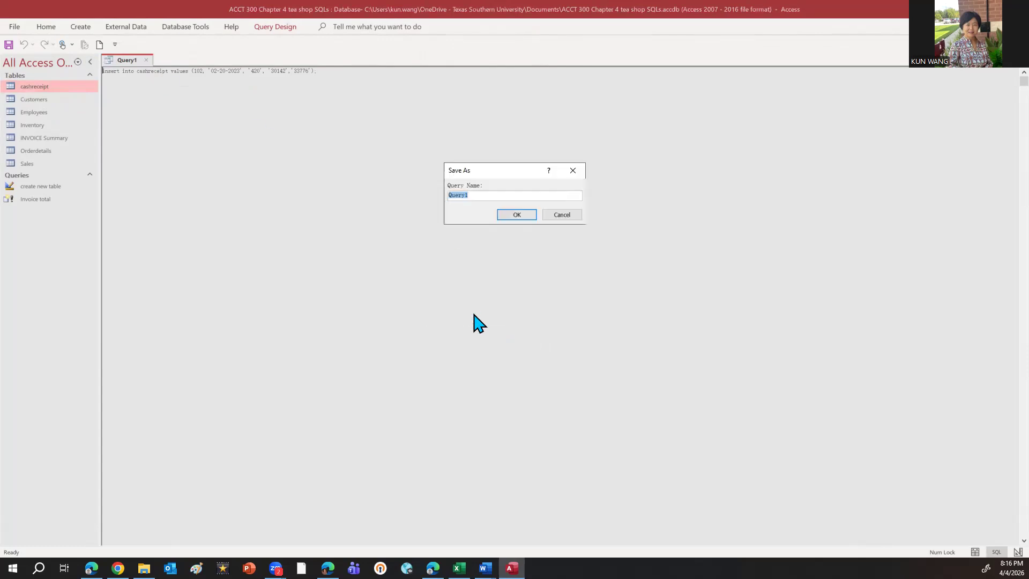
type("Insert into")
left_click(523, 215)
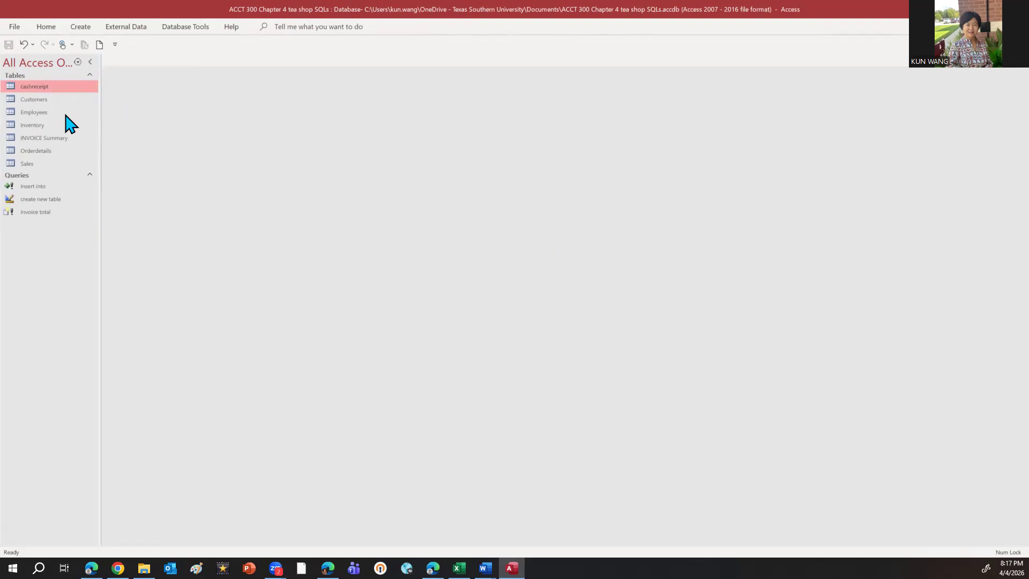
Open the cashreceipt table to check the inserted receipt record, and close it
double_click(55, 87)
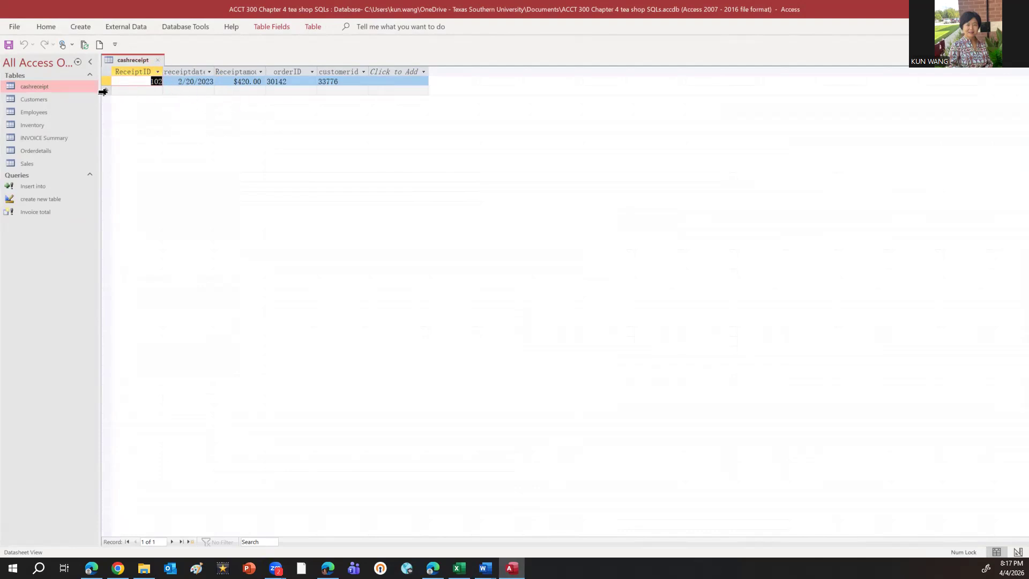
left_click(158, 60)
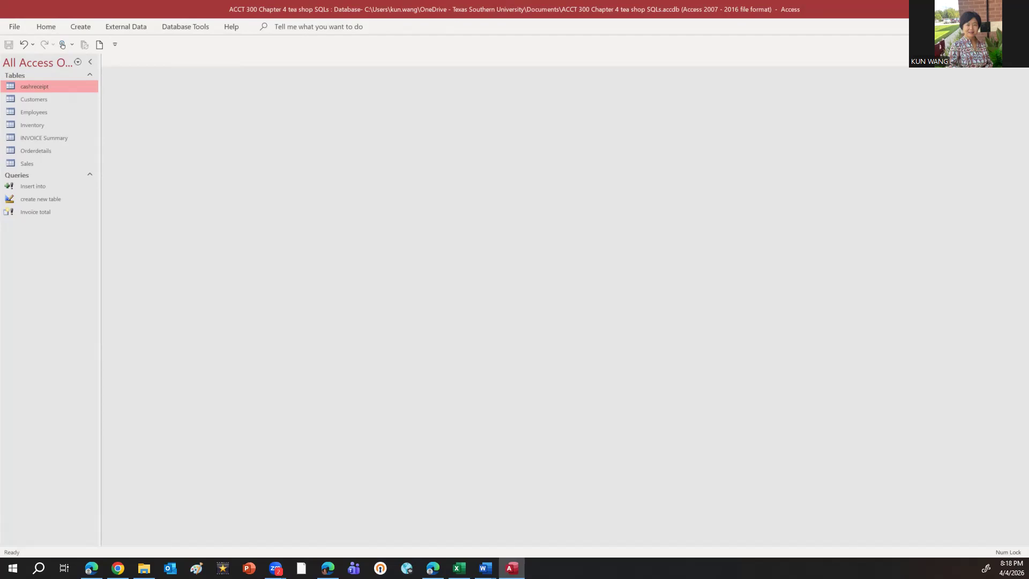
Create a new query without adding tables and show its SQL code
left_click(81, 28)
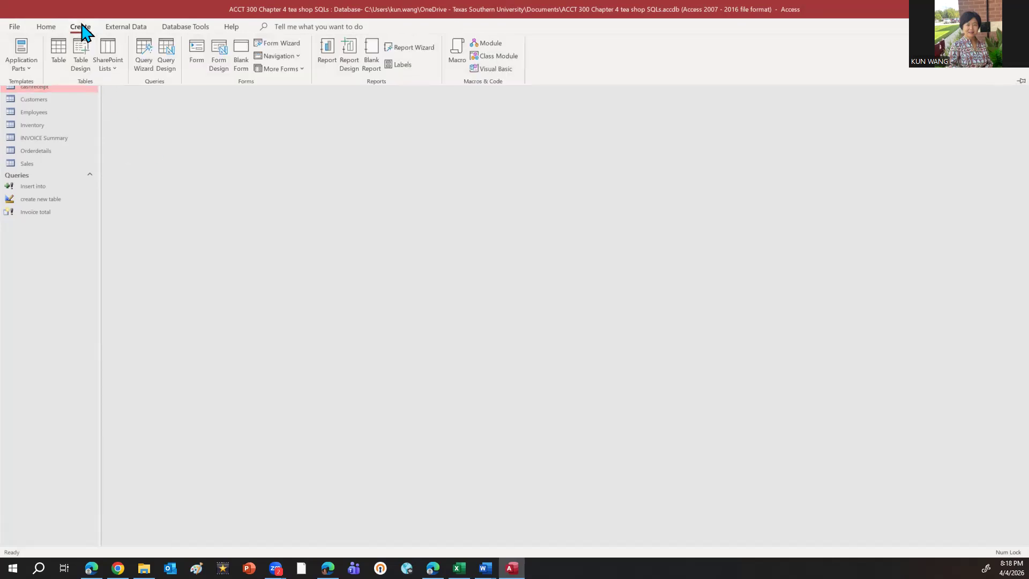
left_click(172, 57)
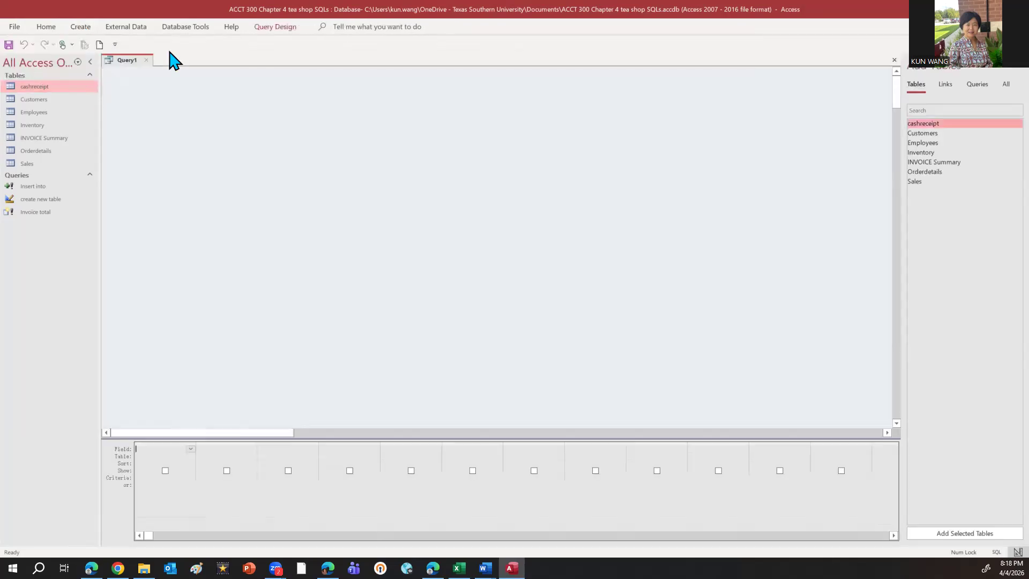
left_click(285, 27)
left_click(16, 48)
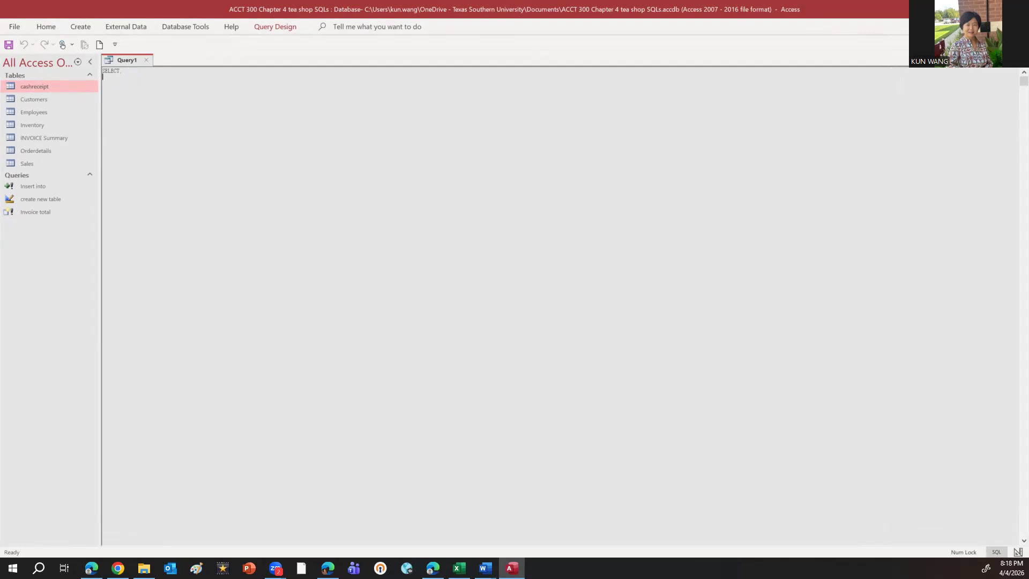
Replace the default SELECT with the copied statement for CustomerID, CompanyName, PhoneNumber and CreditLimit of Customers in "ca" with CreditLimit>=10000, removing stray leading characters
left_click_drag(122, 73, 98, 71)
key("Delete")
left_click(485, 569)
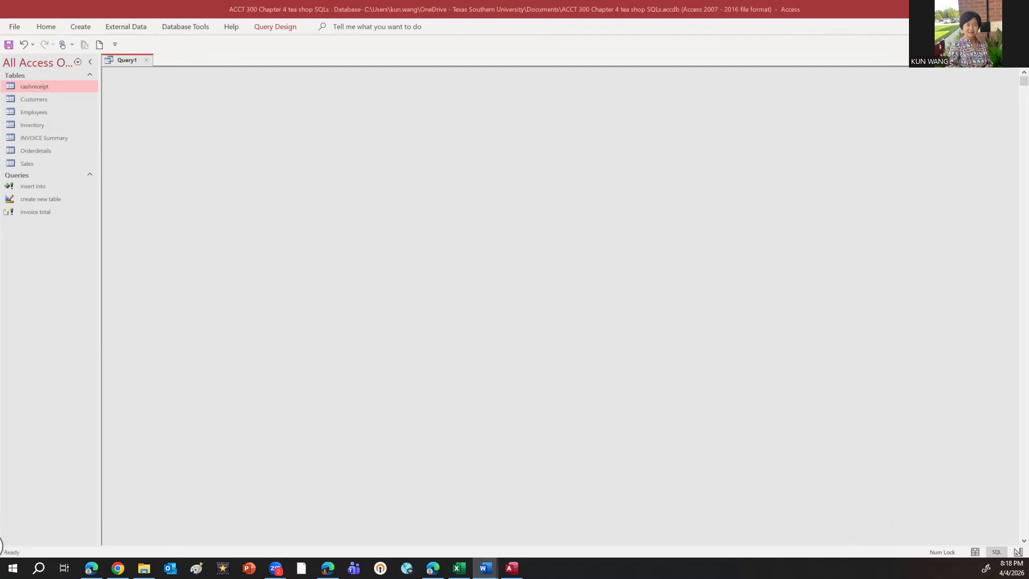
left_click(128, 74)
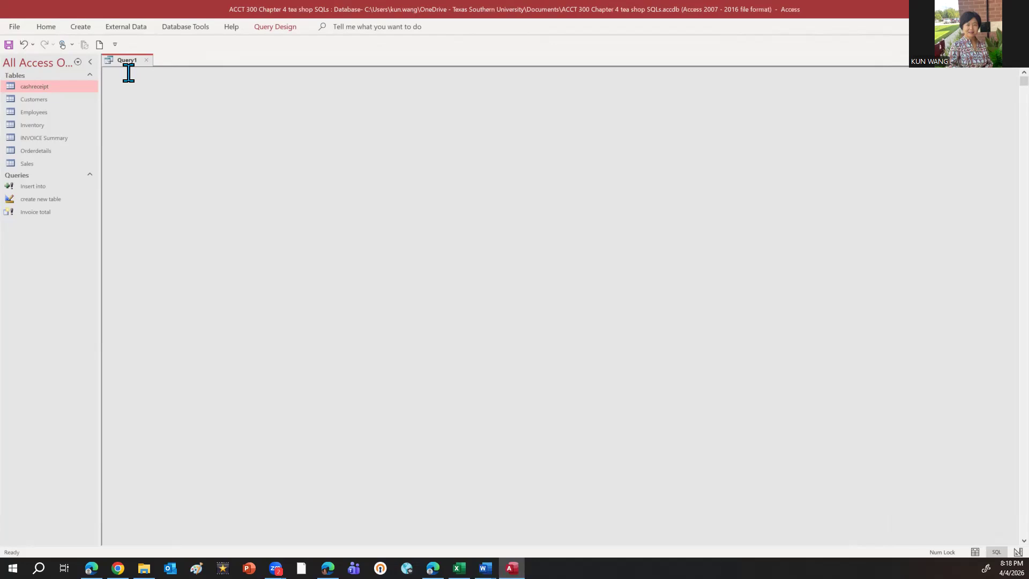
type("1)SELECT Customers.CustomerID, Customers.CompanyName, Customers.PhoneNumber, Customers.CreditLimit FROM Customers Where Customers.State=\"ca\" AND Customers.CreditLimit>=10000")
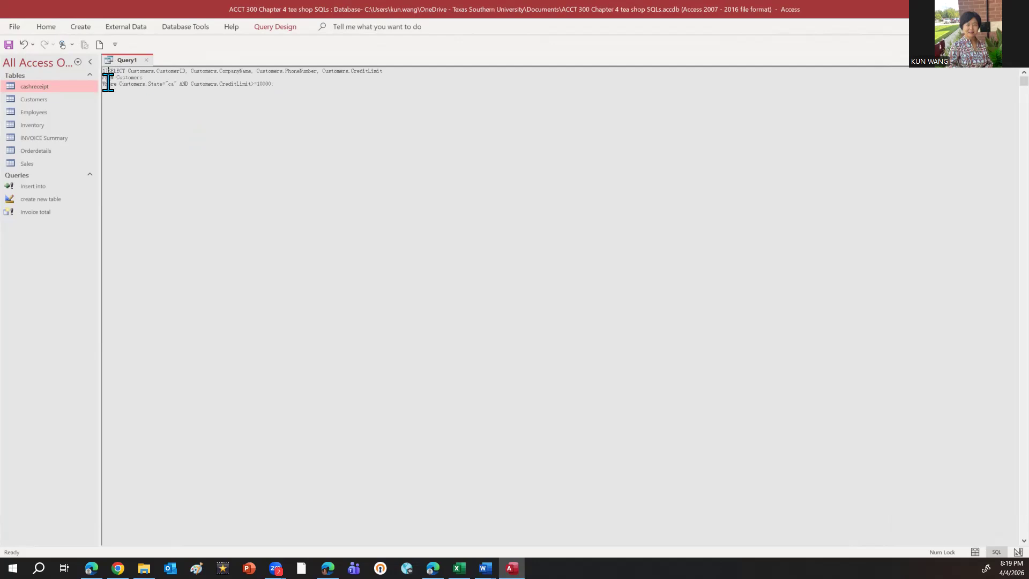
key("BackSpace")
key("BackSpace")
Run the select query and compare its output with the full Customers table, closing that table again
left_click(275, 28)
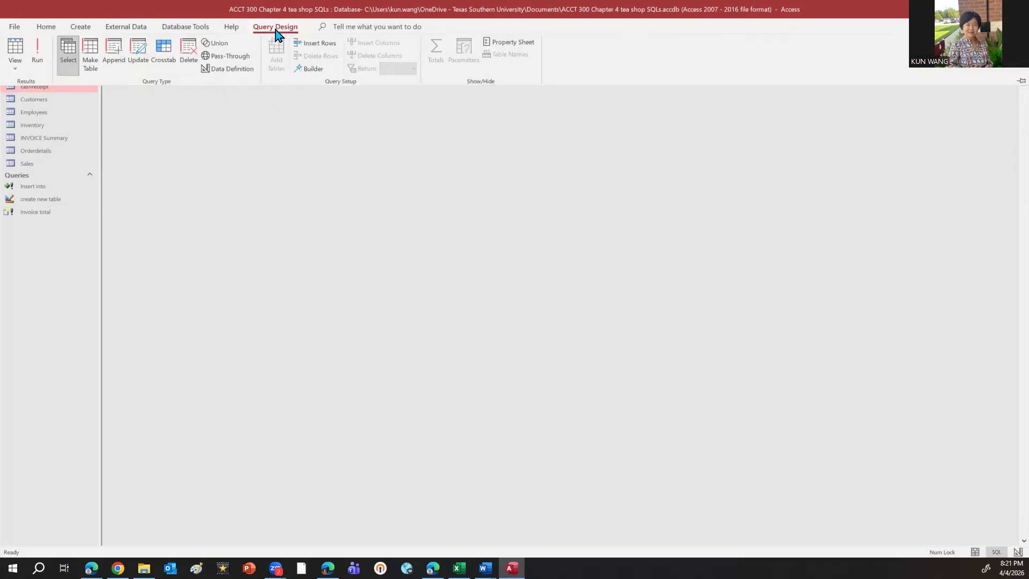
left_click(40, 63)
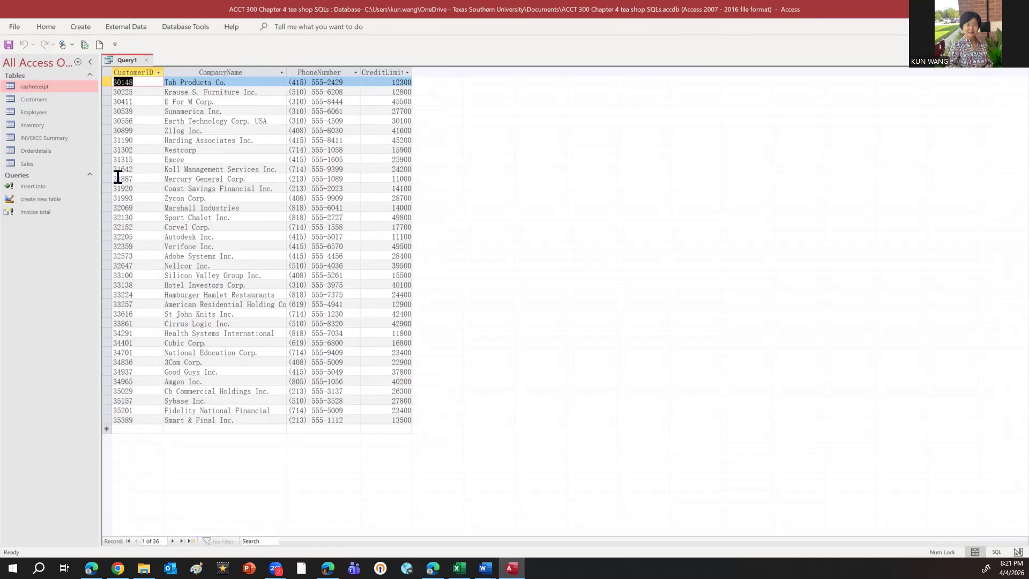
double_click(34, 102)
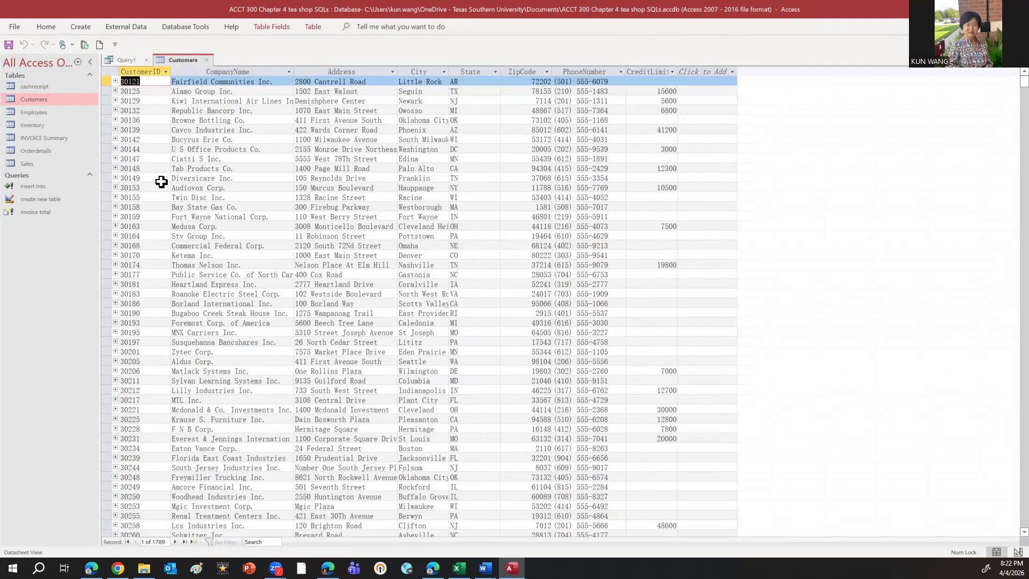
left_click(206, 60)
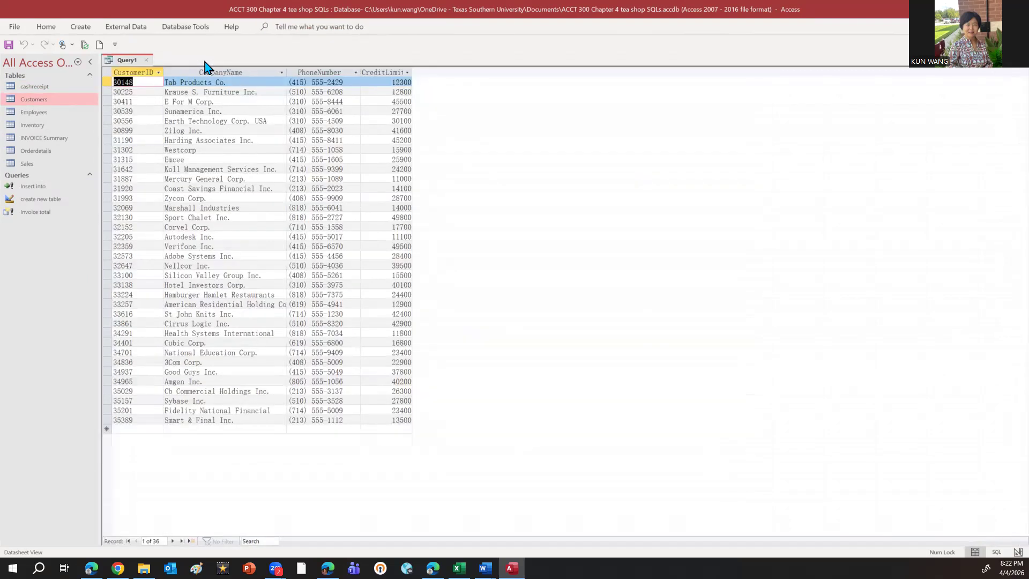
Close the select query and save it under the name "CA customer"
left_click(146, 61)
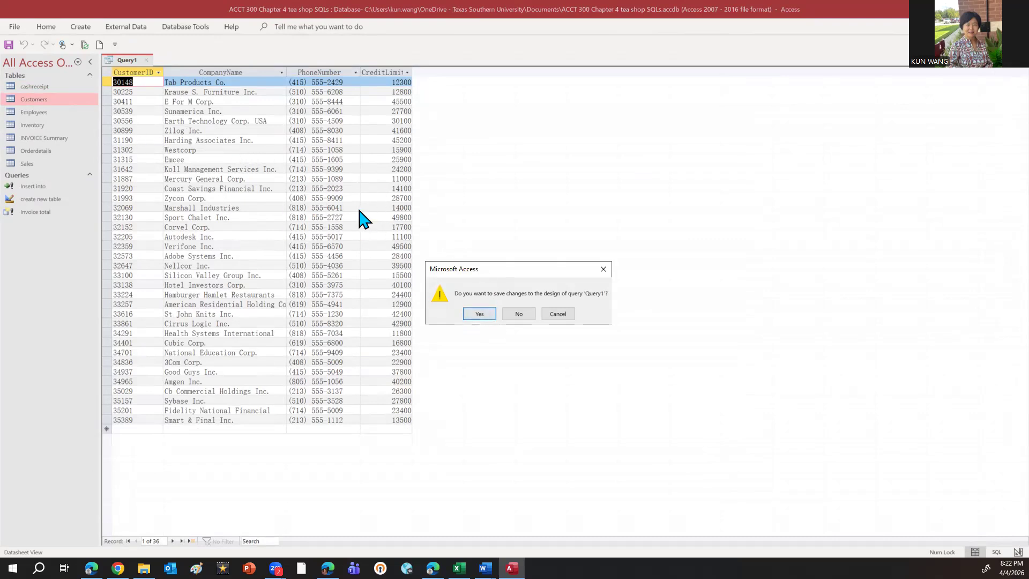
left_click(480, 317)
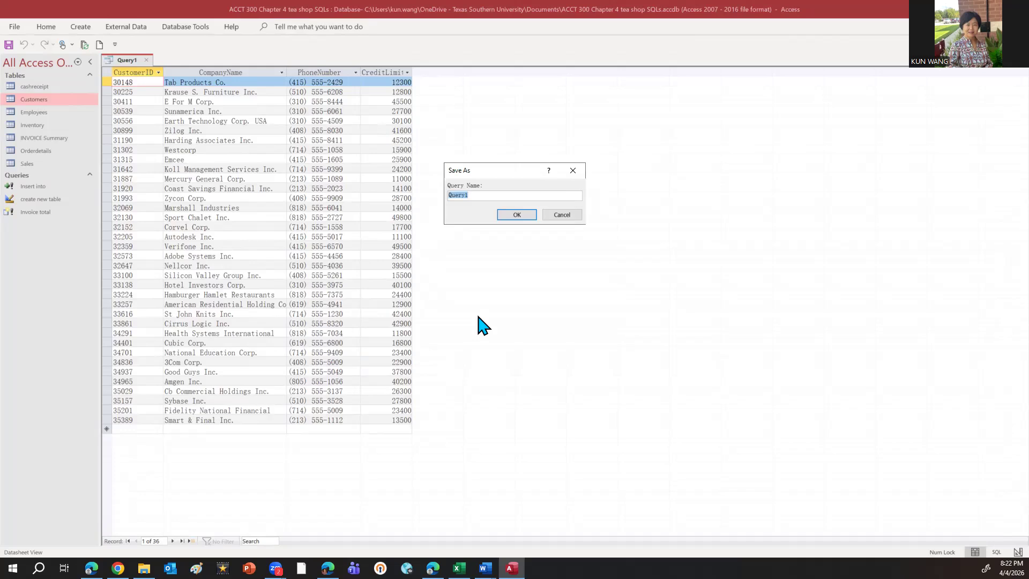
type("CA customer")
left_click(521, 215)
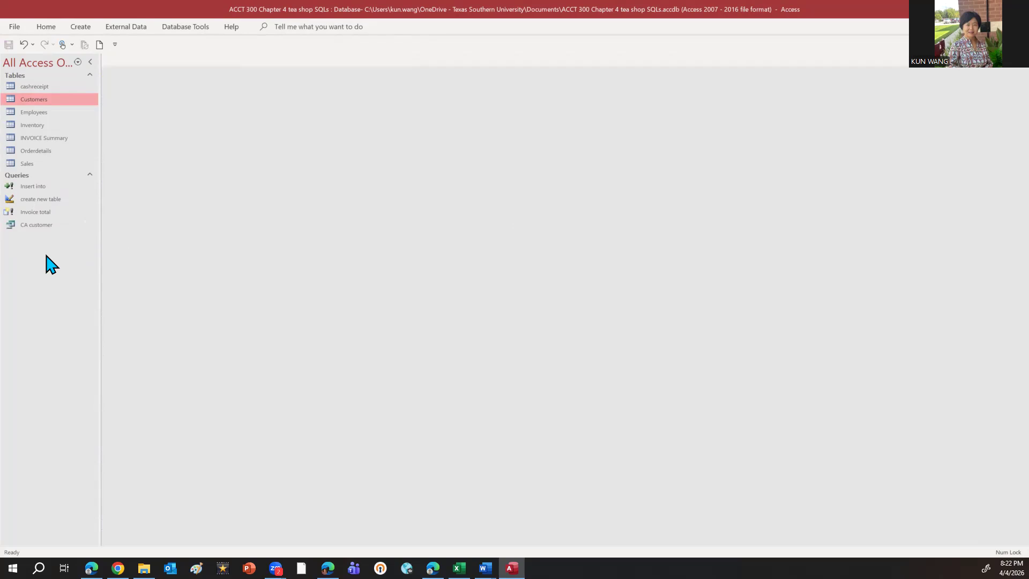
Reopen the saved CA customer query and show its SQL code
double_click(39, 226)
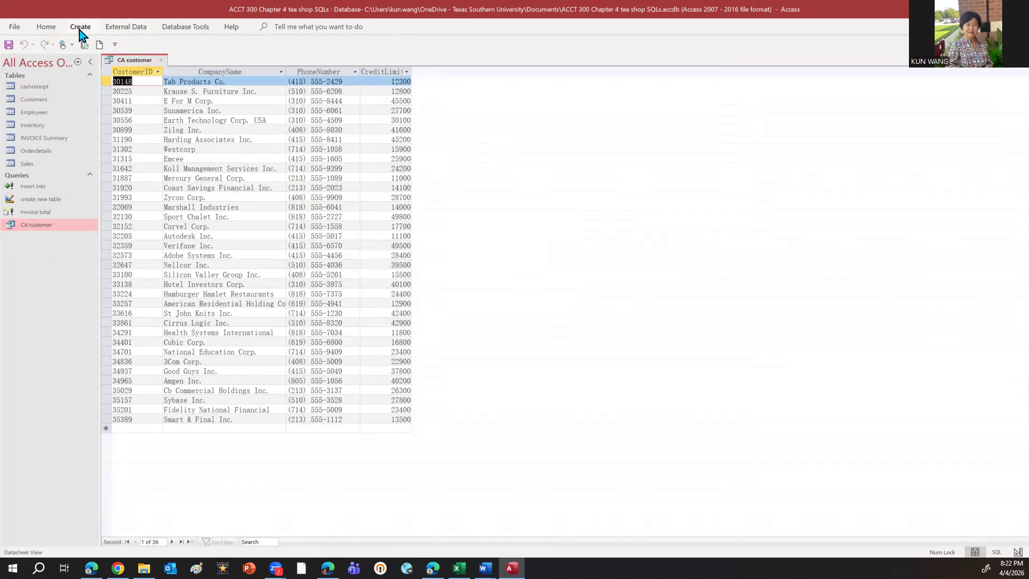
left_click(46, 26)
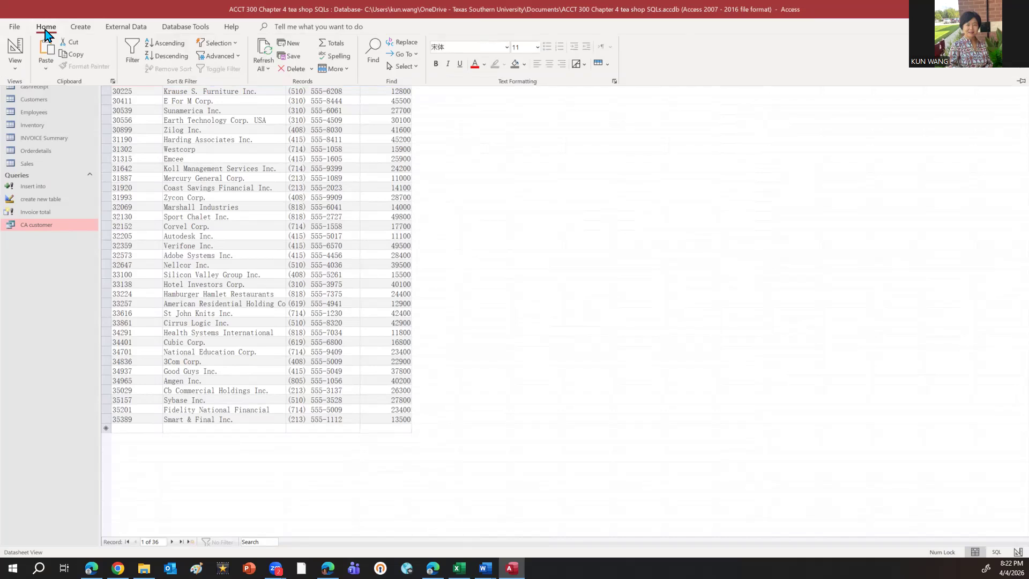
left_click(20, 65)
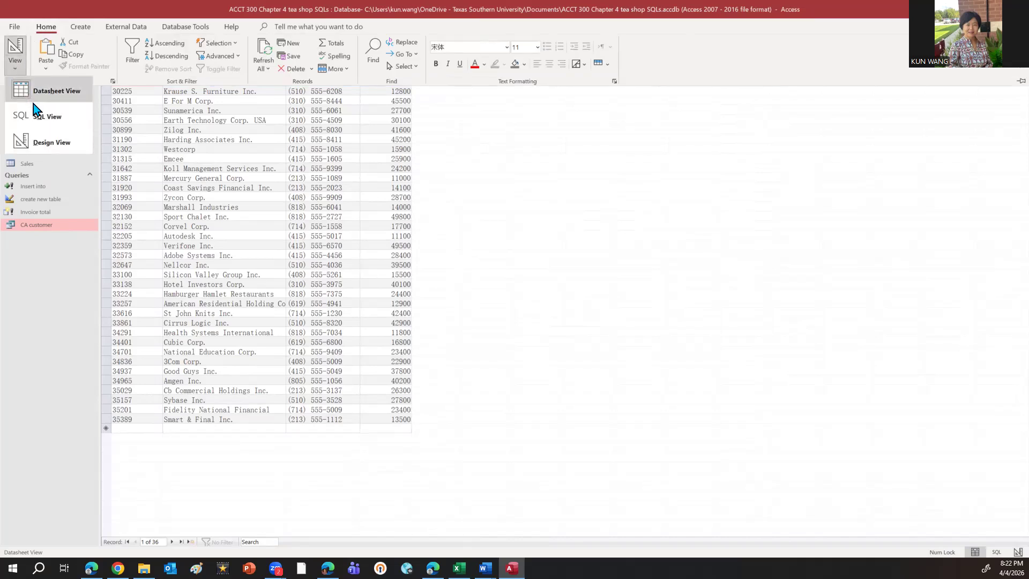
left_click(41, 116)
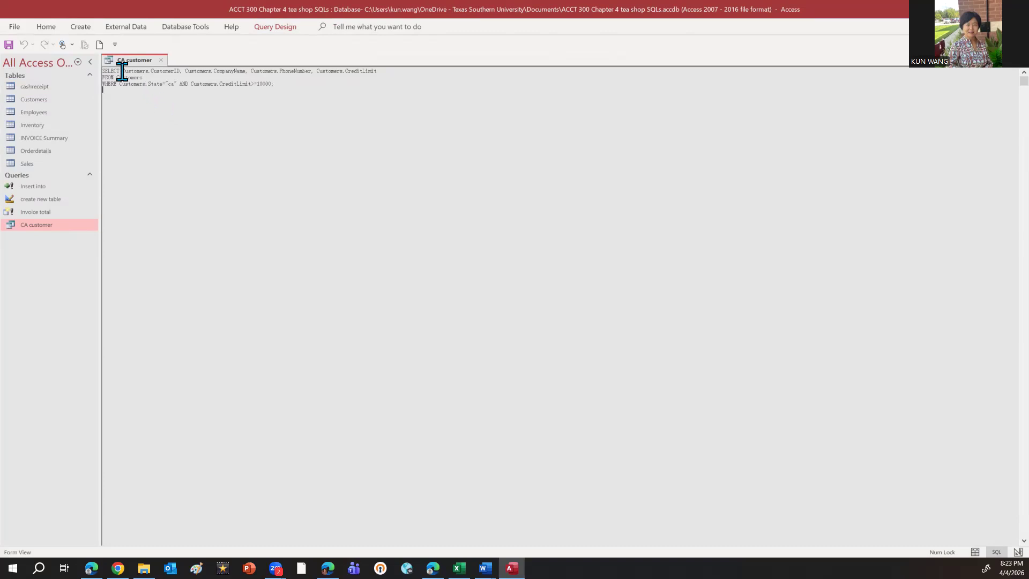
Replace the field list in the SELECT line with * and run the query to return all Customers fields
left_click_drag(123, 71, 383, 71)
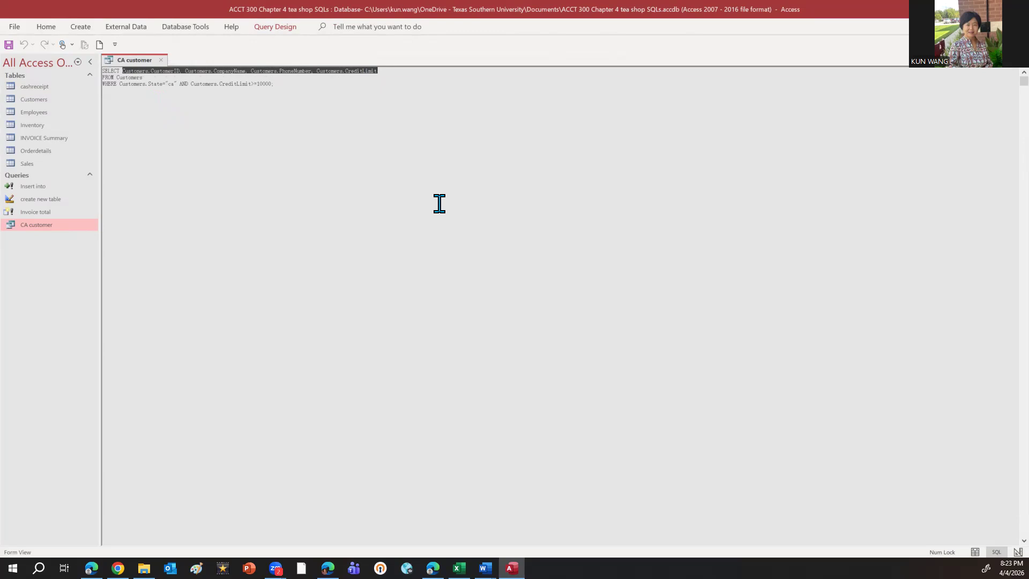
type("*")
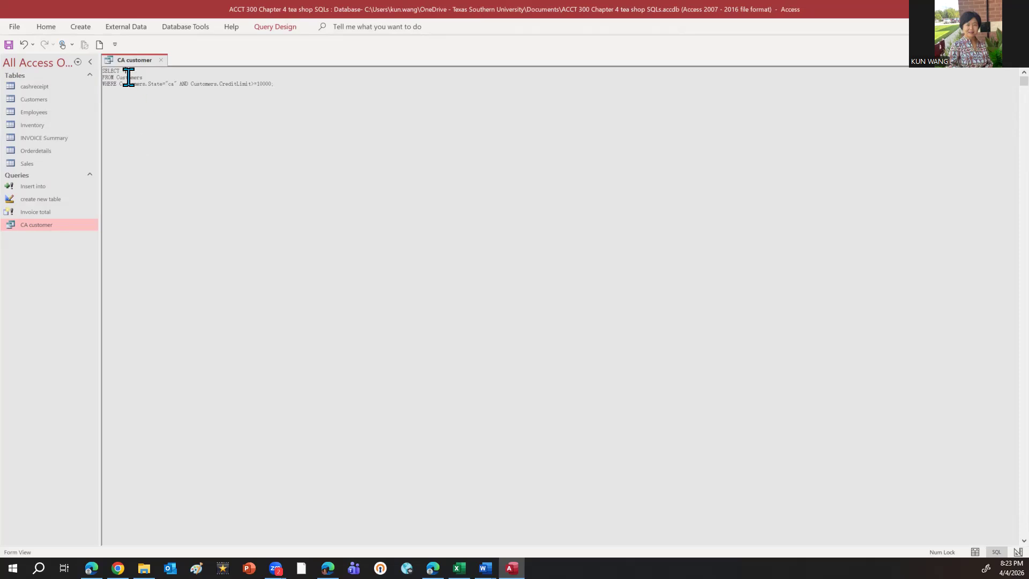
left_click(291, 32)
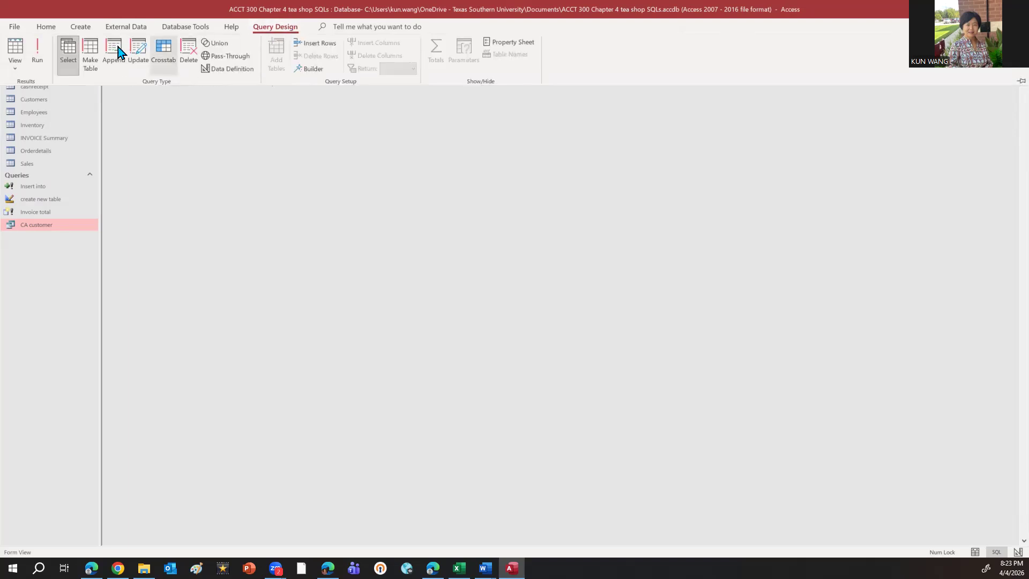
left_click(37, 51)
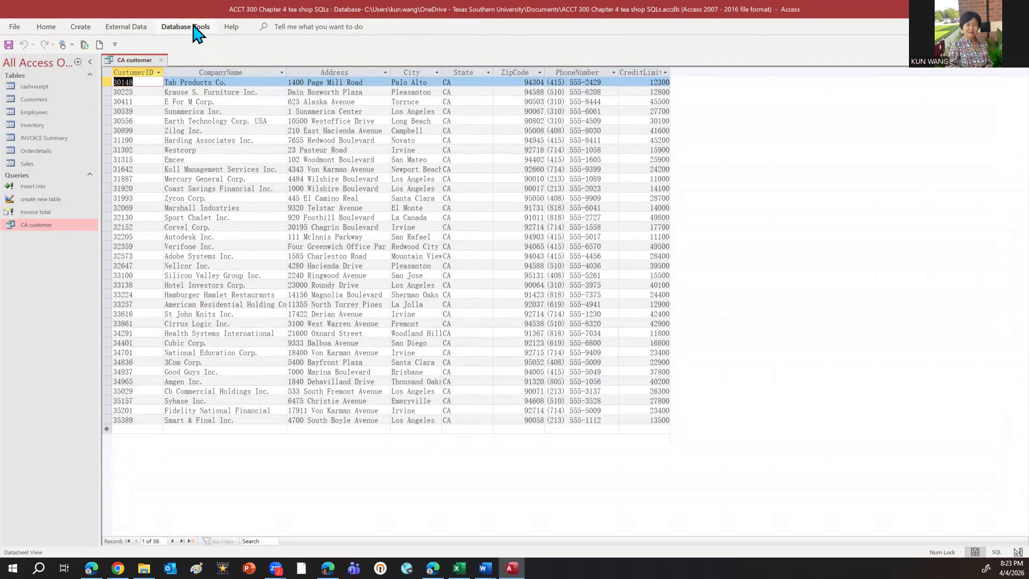
Return to the SQL code of the CA customer query to review it, and run the query again
left_click(46, 29)
left_click(17, 70)
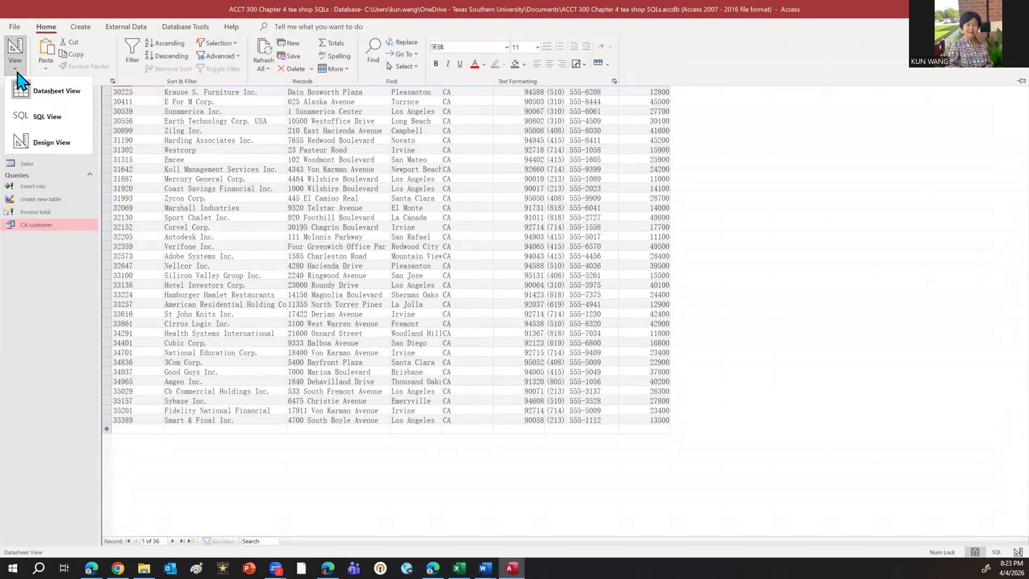
left_click(56, 120)
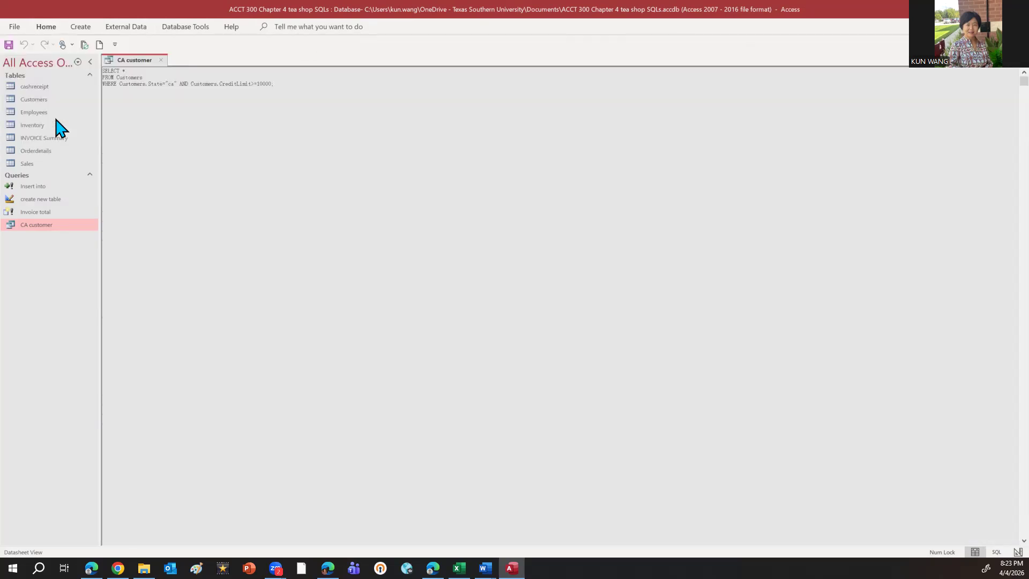
left_click(112, 93)
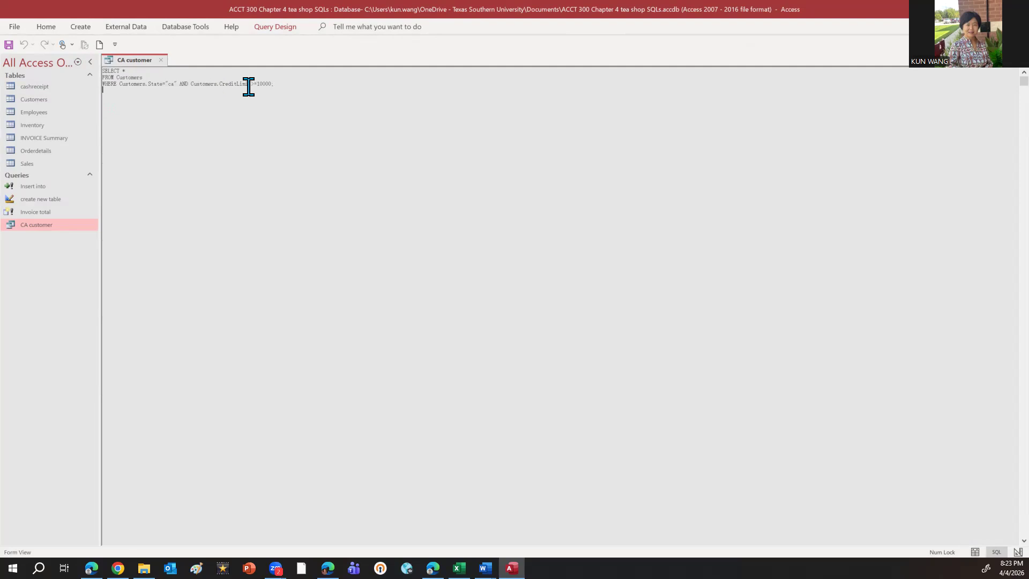
left_click(276, 27)
left_click(46, 59)
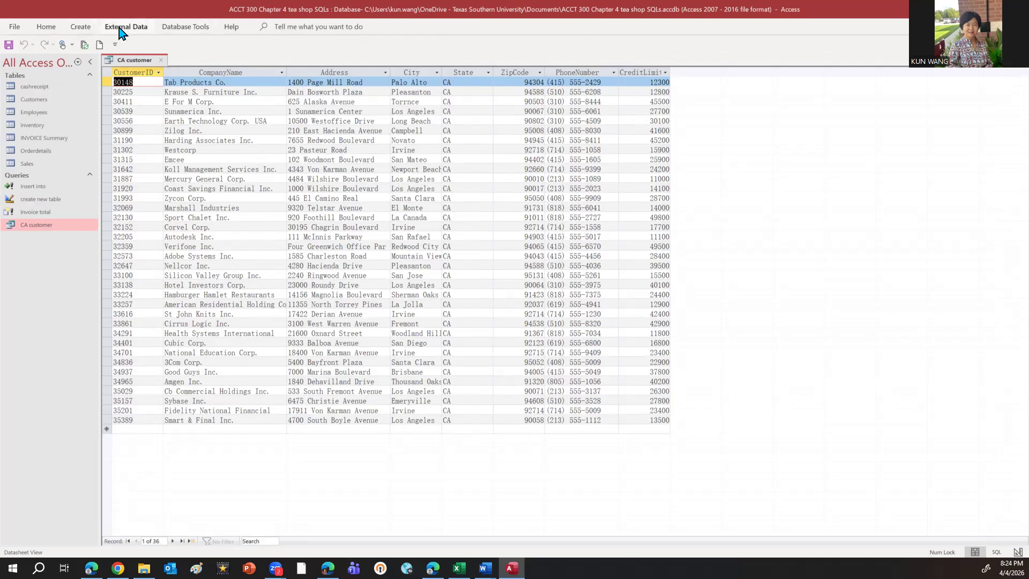
Switch the CA customer query from its results back to its SQL code
left_click(48, 30)
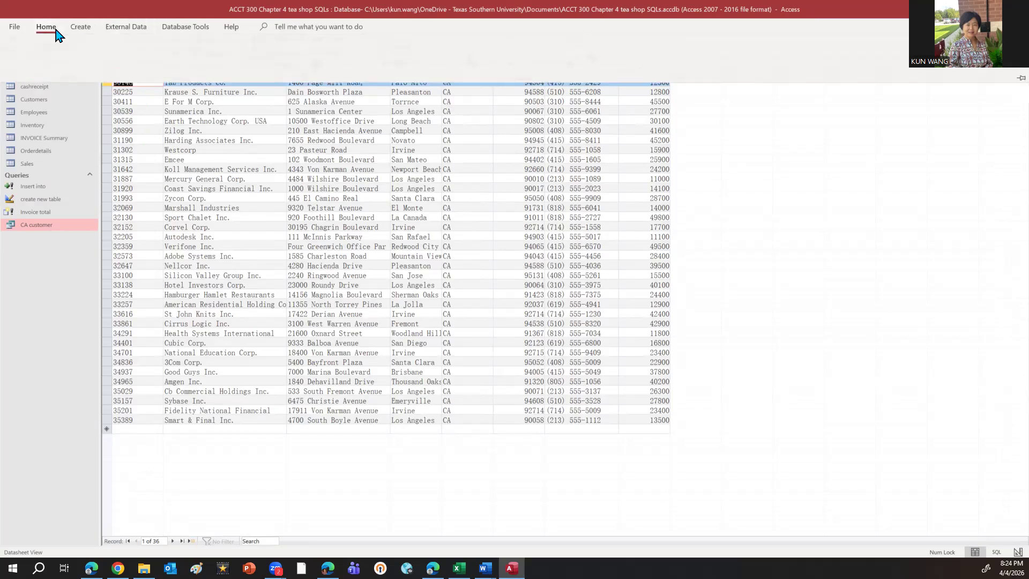
left_click(15, 63)
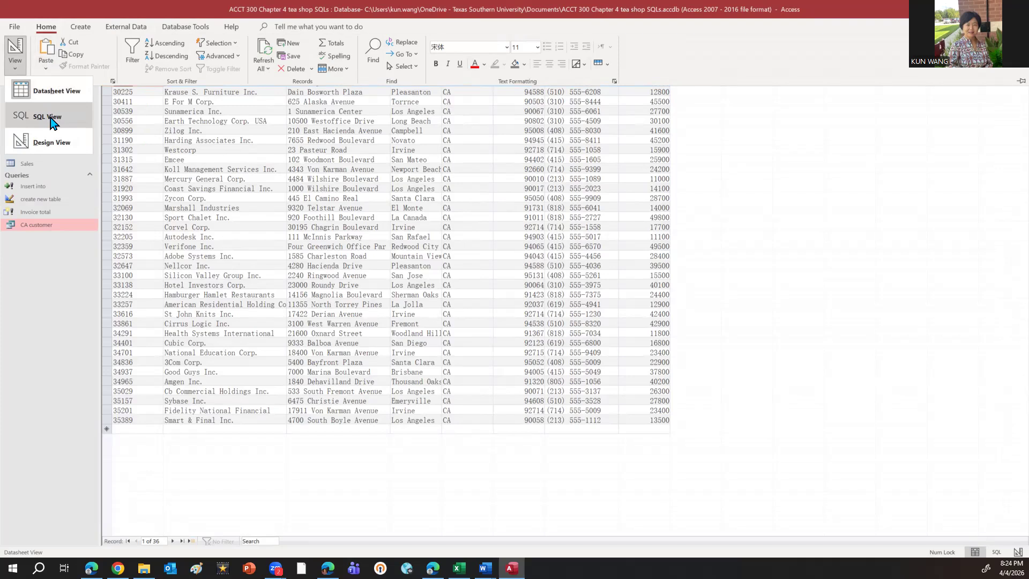
left_click(52, 123)
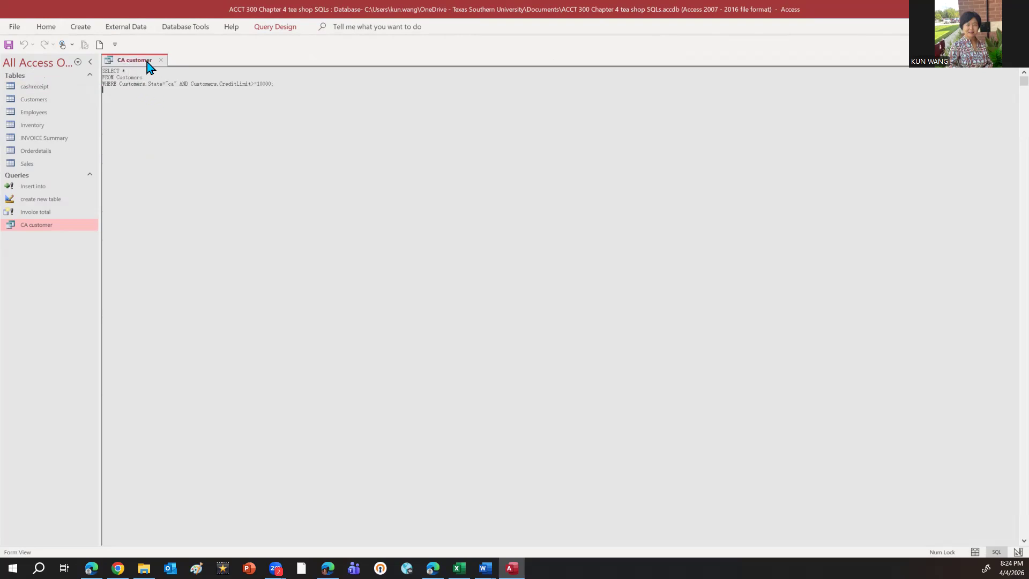
Close the CA customer query and save the changes to its design
left_click(161, 60)
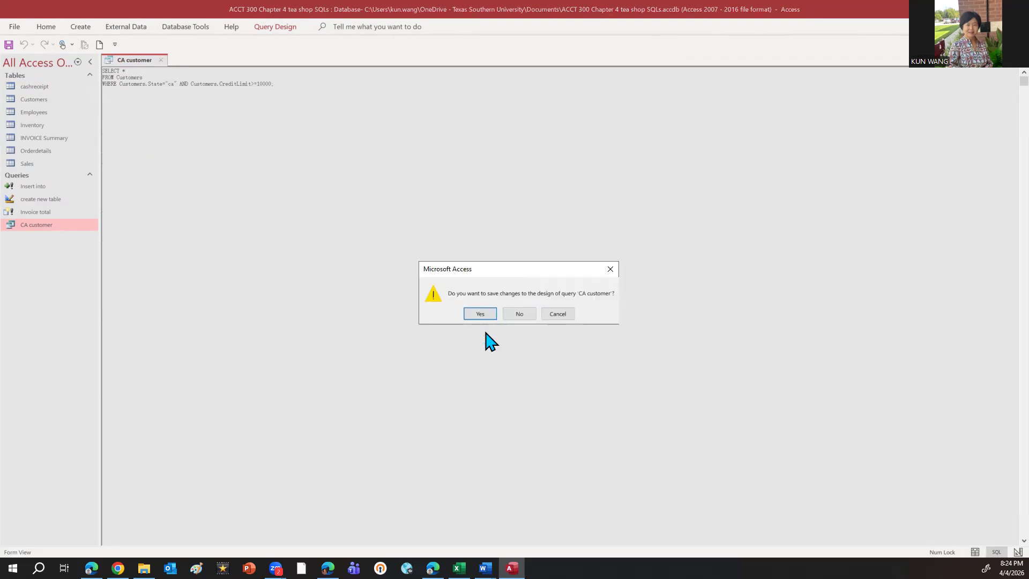
left_click(480, 314)
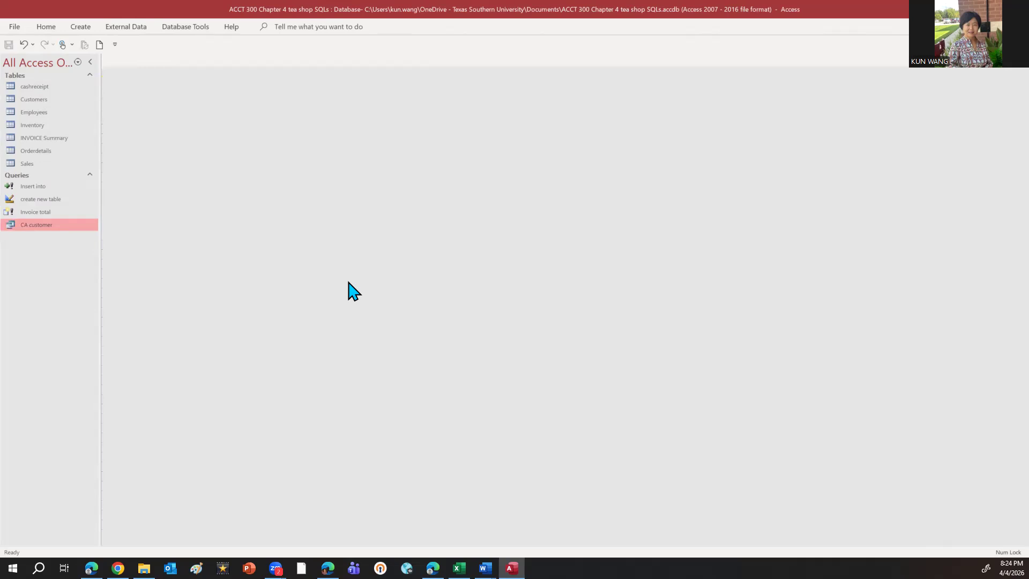
Open the database relationships diagram and add the INVOICE Summary table to the free area below Inventory
left_click(122, 32)
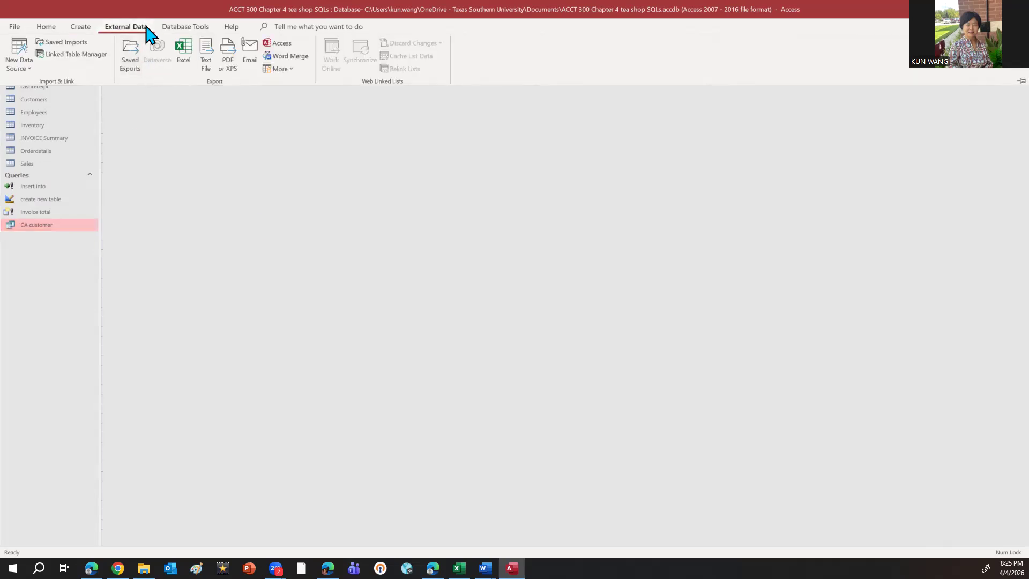
left_click(171, 28)
left_click(137, 56)
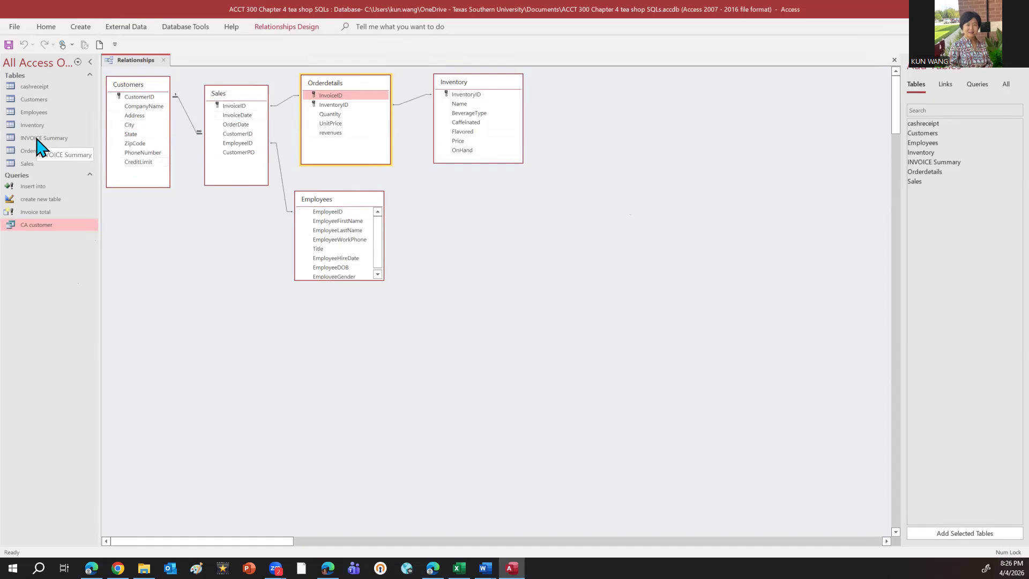
left_click_drag(954, 163, 455, 207)
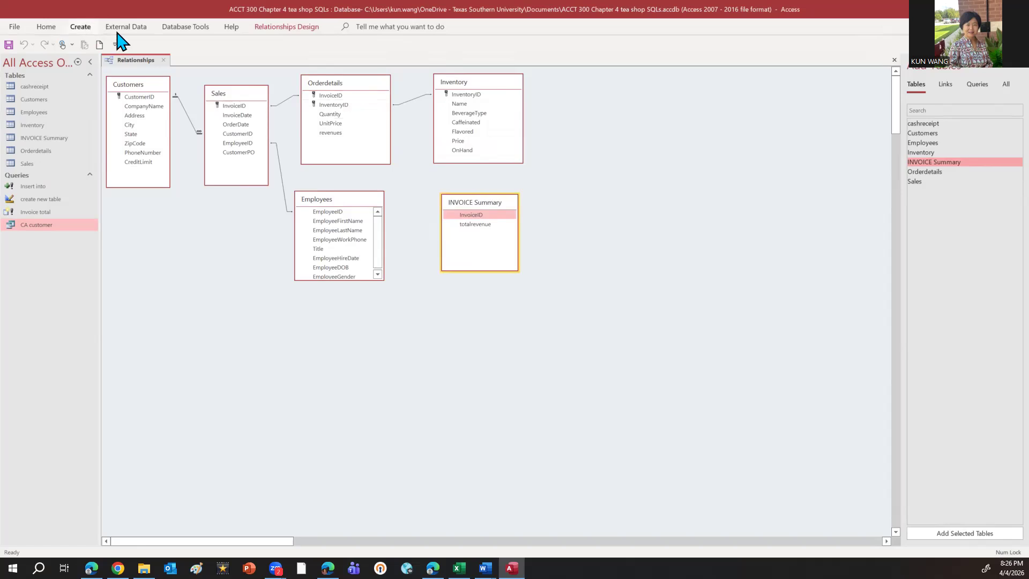
left_click_drag(344, 97, 219, 106)
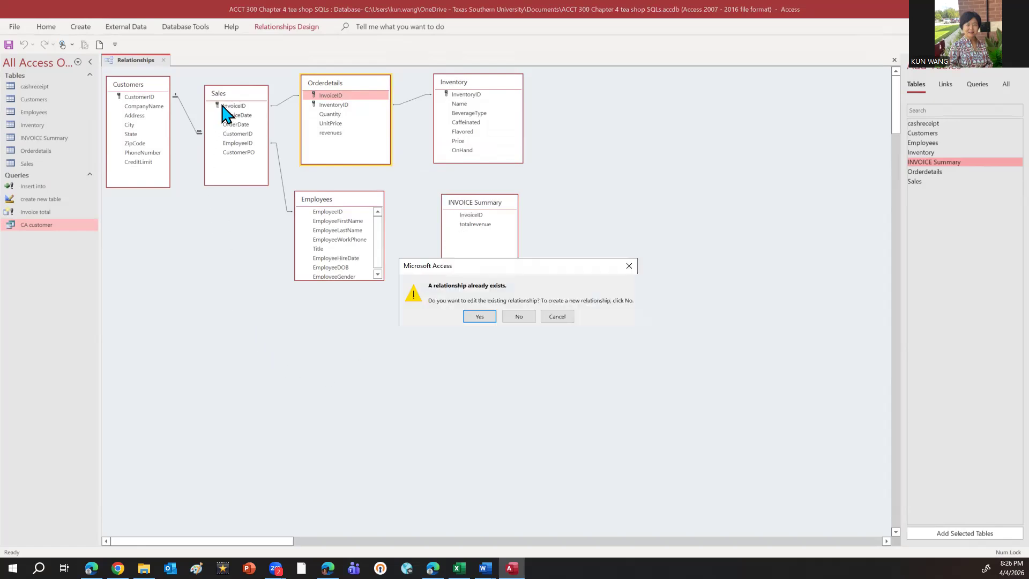
left_click(525, 319)
left_click(589, 182)
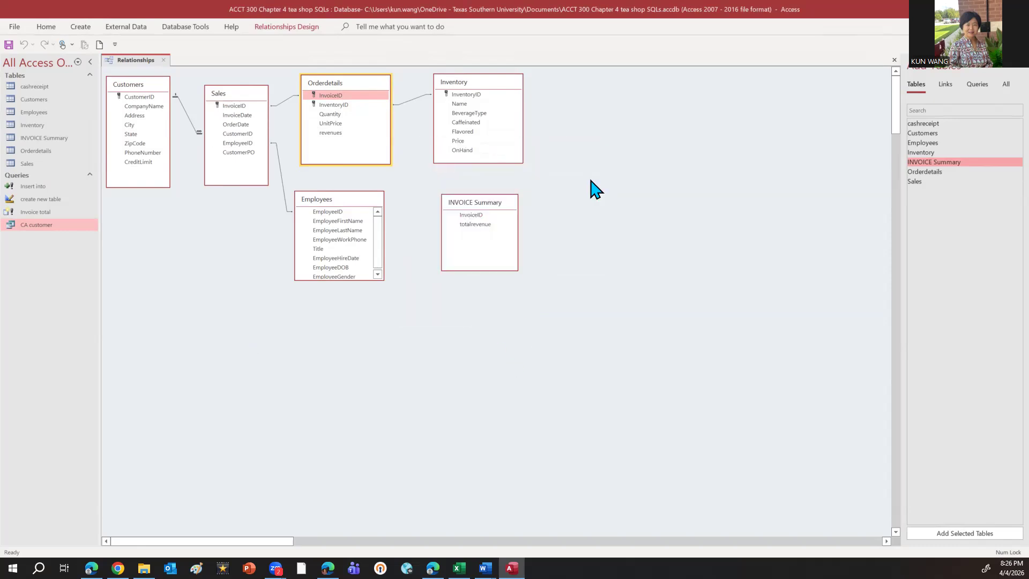
Move the INVOICE Summary table below Sales and create a relationship from Sales InvoiceID to INVOICE Summary InvoiceID
left_click(465, 225)
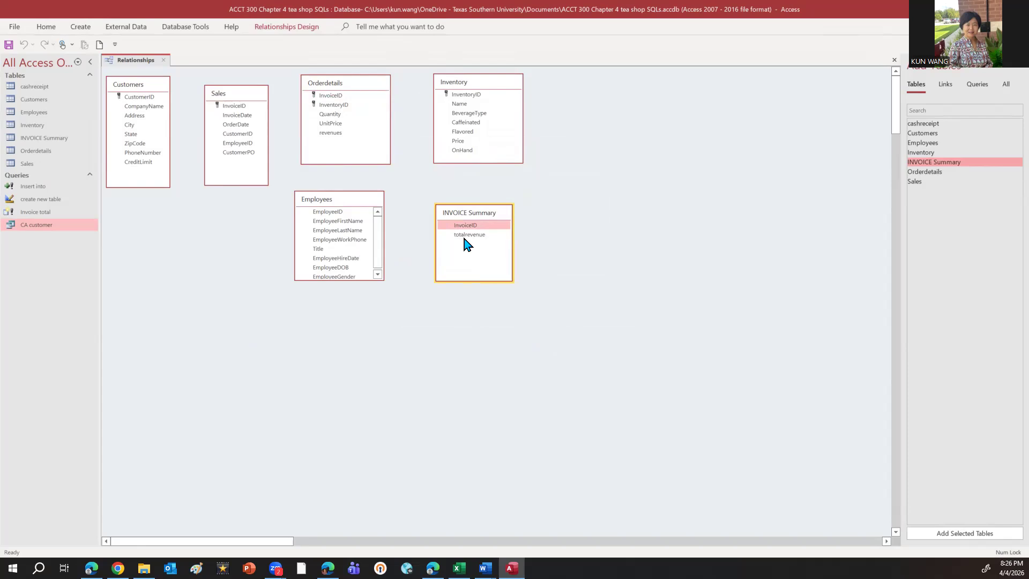
left_click_drag(464, 238, 193, 219)
left_click(225, 106)
left_click_drag(225, 110, 196, 236)
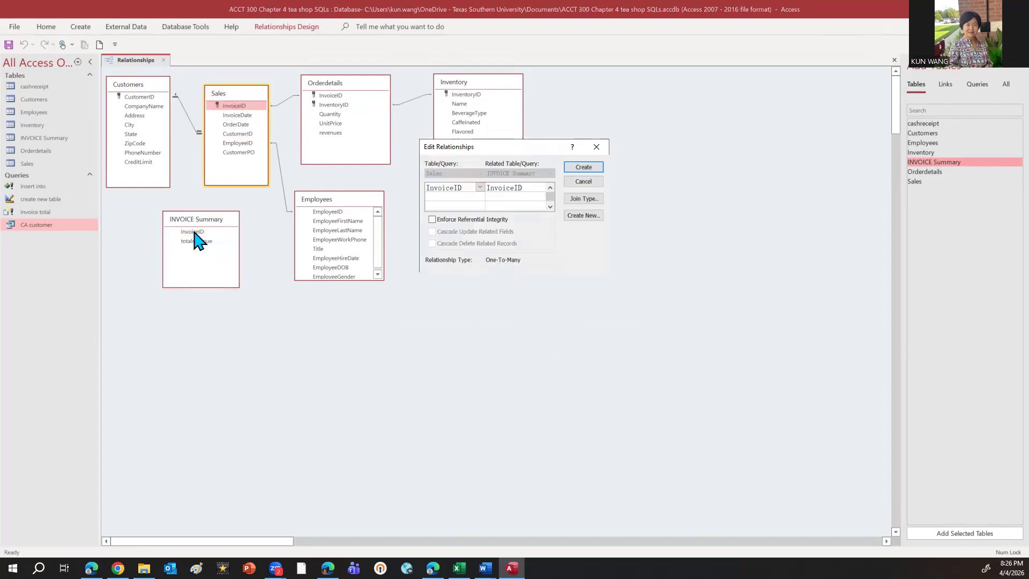
left_click(582, 167)
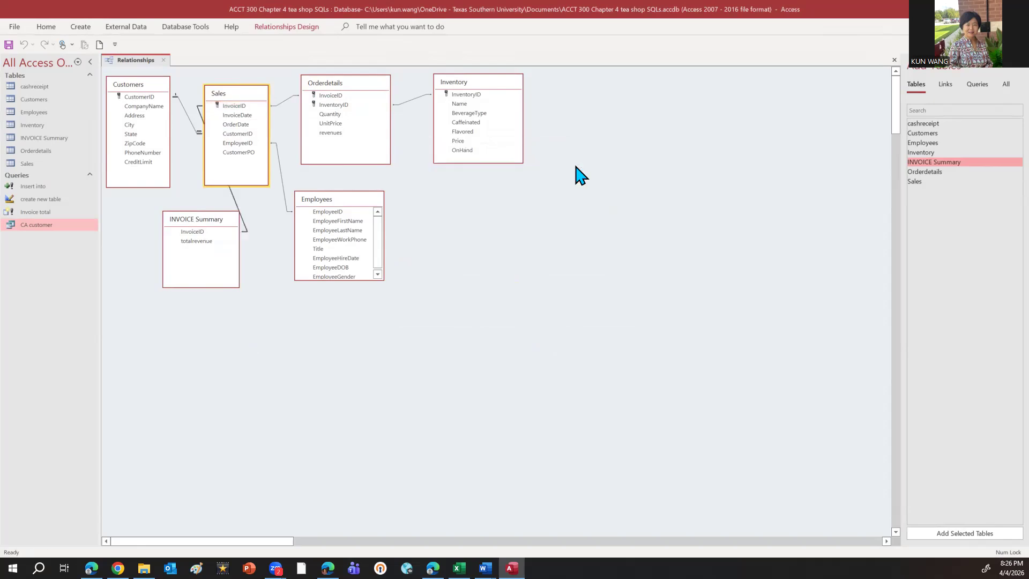
Rearrange the diagram by placing INVOICE Summary below Customers and shifting Employees slightly down and to the left
left_click(204, 230)
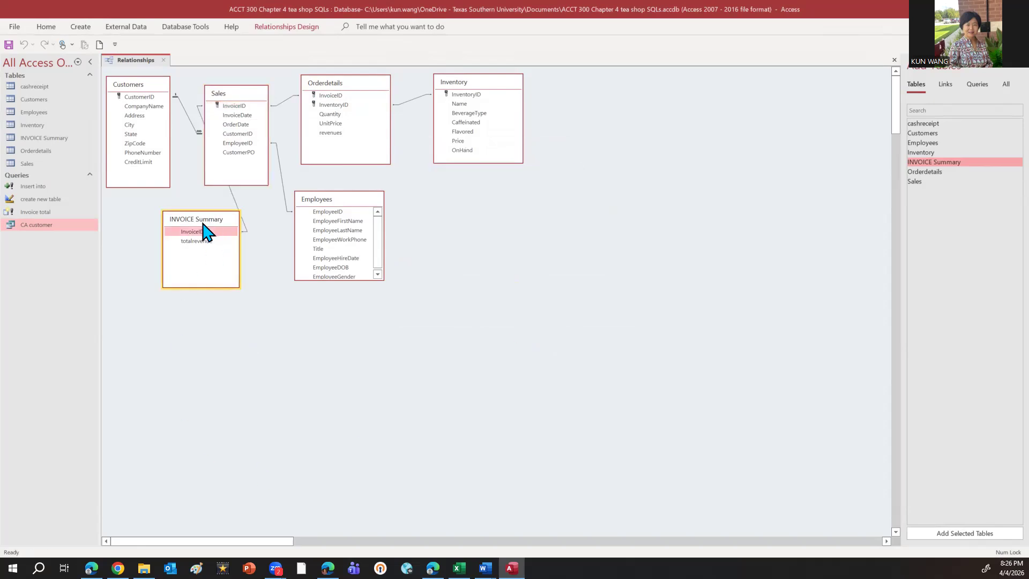
left_click_drag(203, 223, 151, 274)
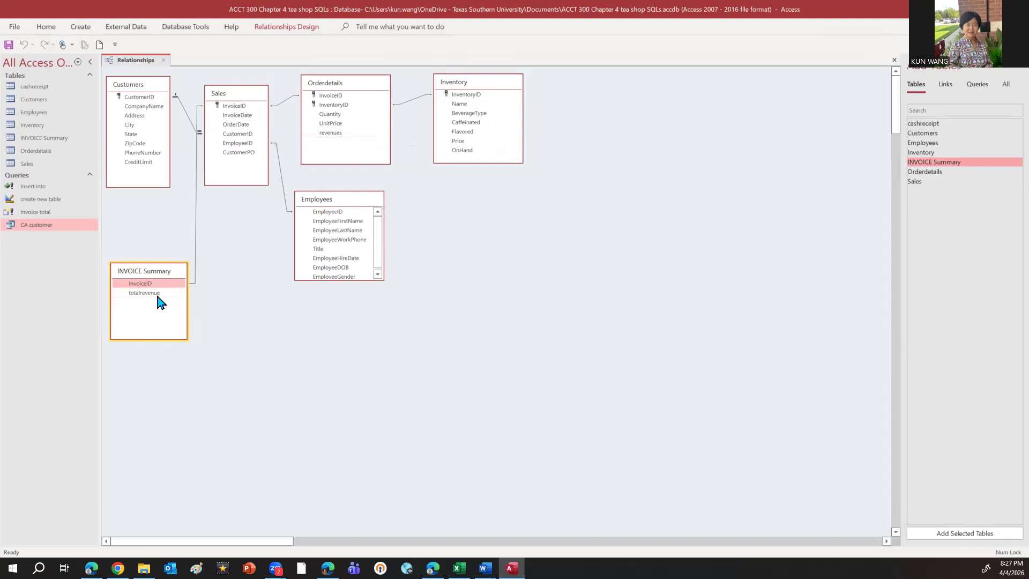
left_click_drag(151, 272, 152, 235)
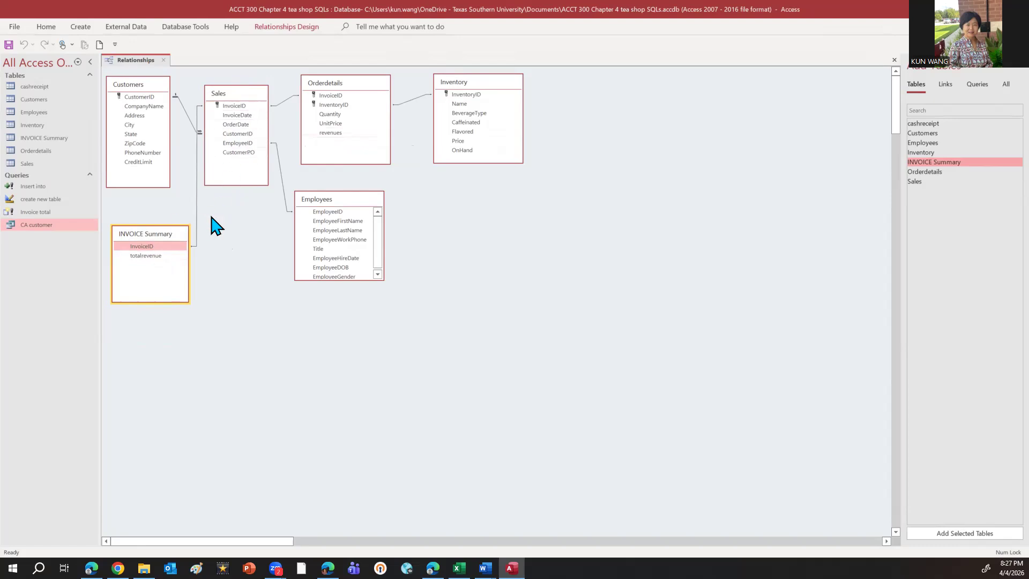
left_click(313, 206)
left_click_drag(313, 204, 302, 213)
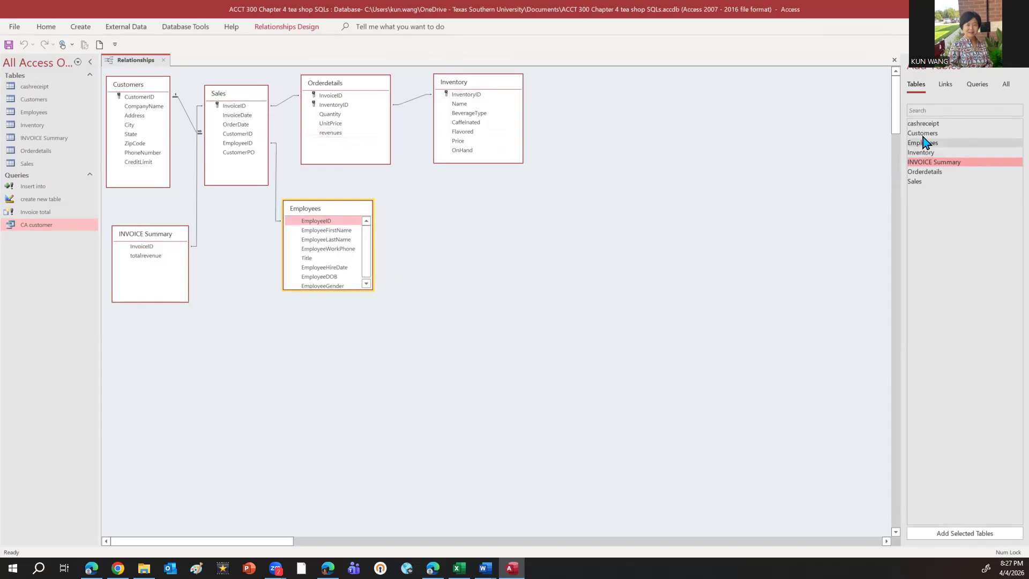
Add the cashreceipt table below the other tables and create a relationship from Sales InvoiceID to cashreceipt orderID
left_click_drag(924, 127, 263, 311)
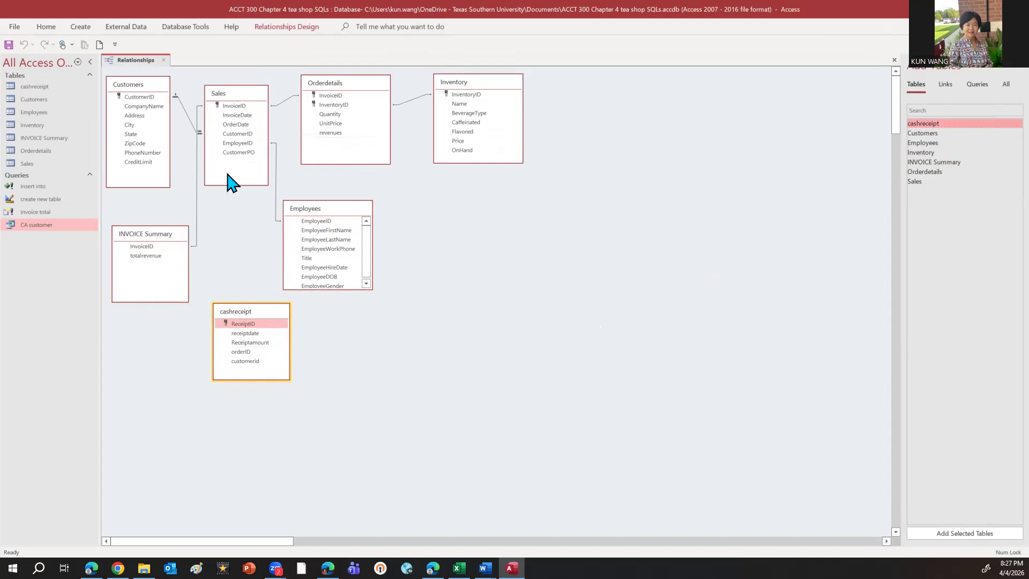
left_click_drag(236, 107, 236, 356)
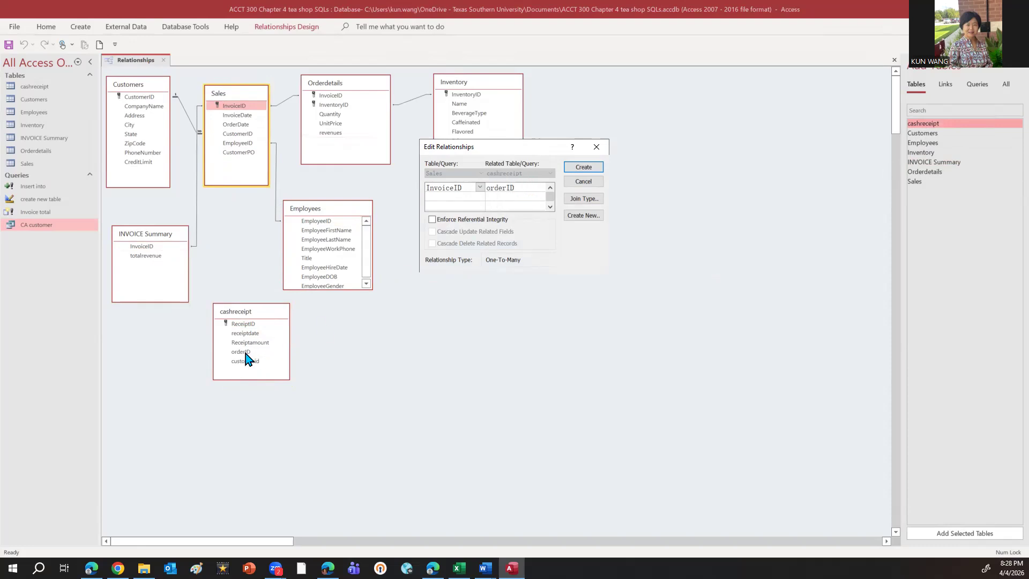
left_click(573, 168)
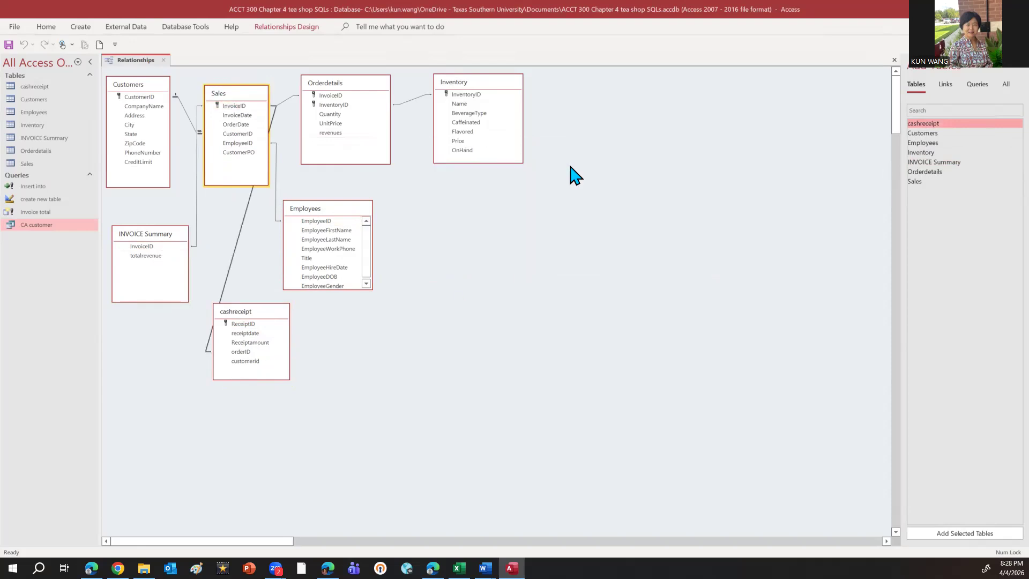
Move Employees below Inventory and cashreceipt slightly to the right, and close the relationships diagram with its layout saved
left_click(348, 212)
left_click_drag(348, 213, 461, 227)
left_click_drag(280, 317, 349, 324)
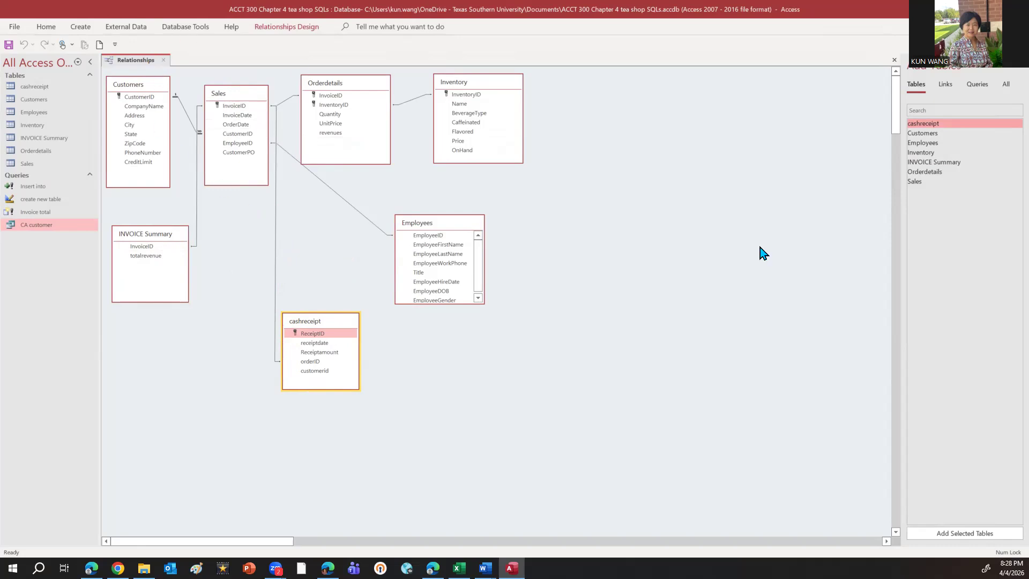
left_click(894, 60)
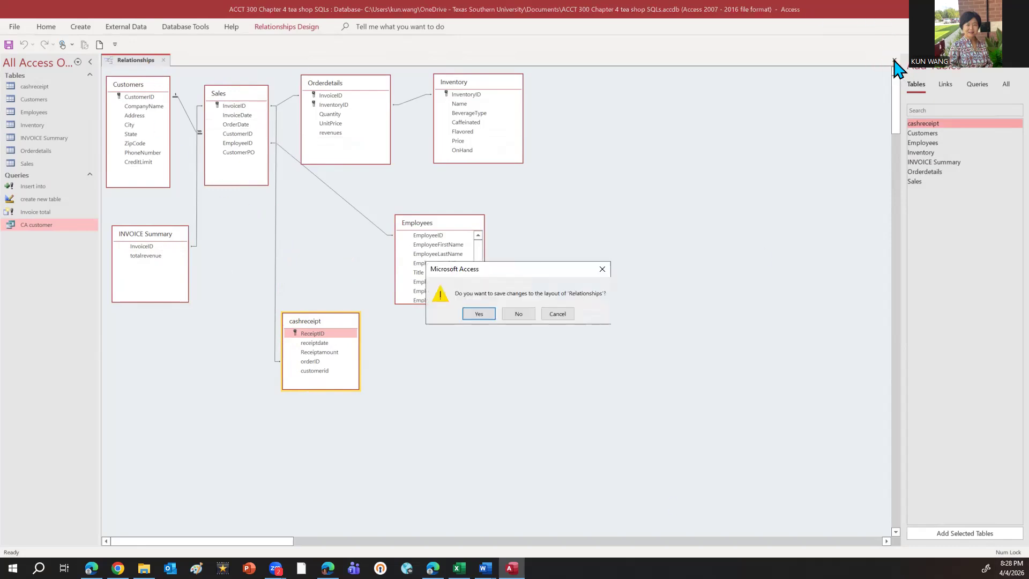
left_click(479, 315)
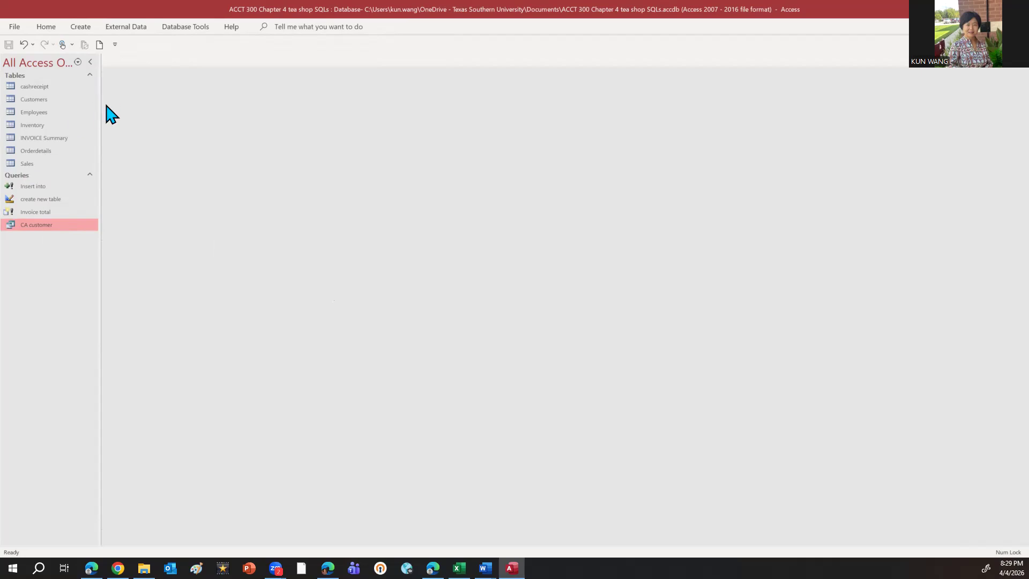
Create a new query in design mode and switch it to its SQL code
left_click(81, 28)
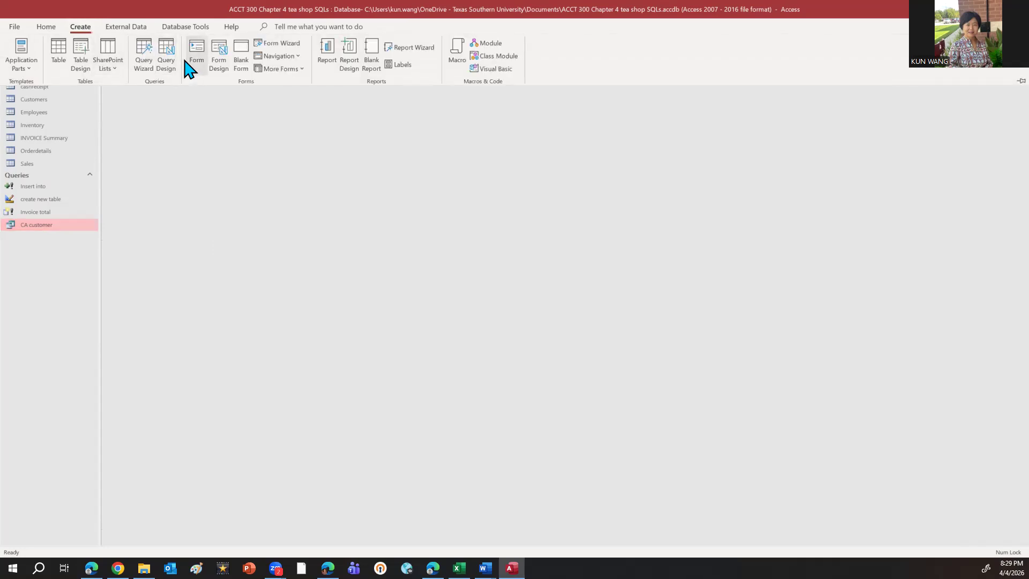
left_click(167, 59)
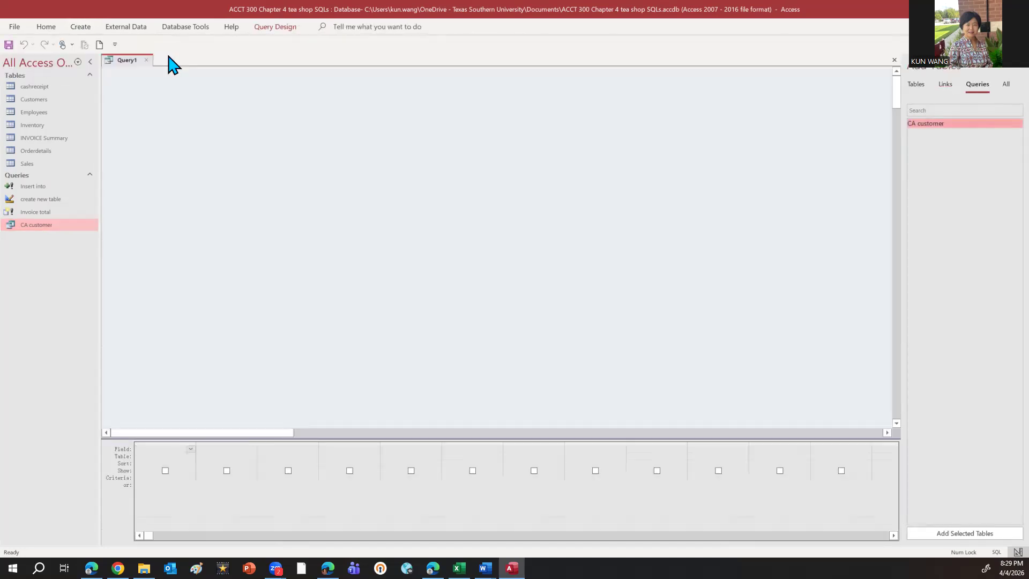
left_click(257, 29)
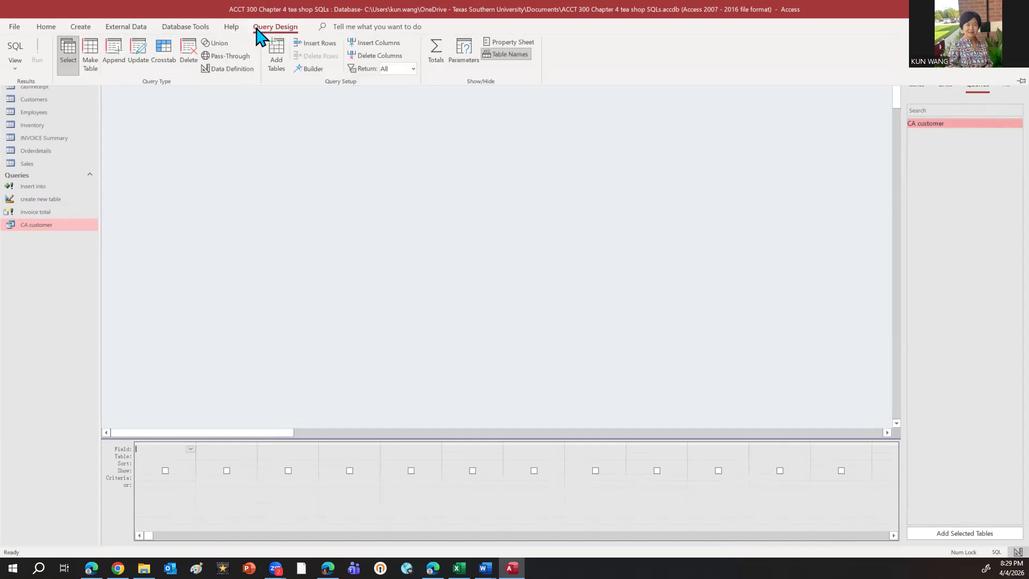
left_click(16, 50)
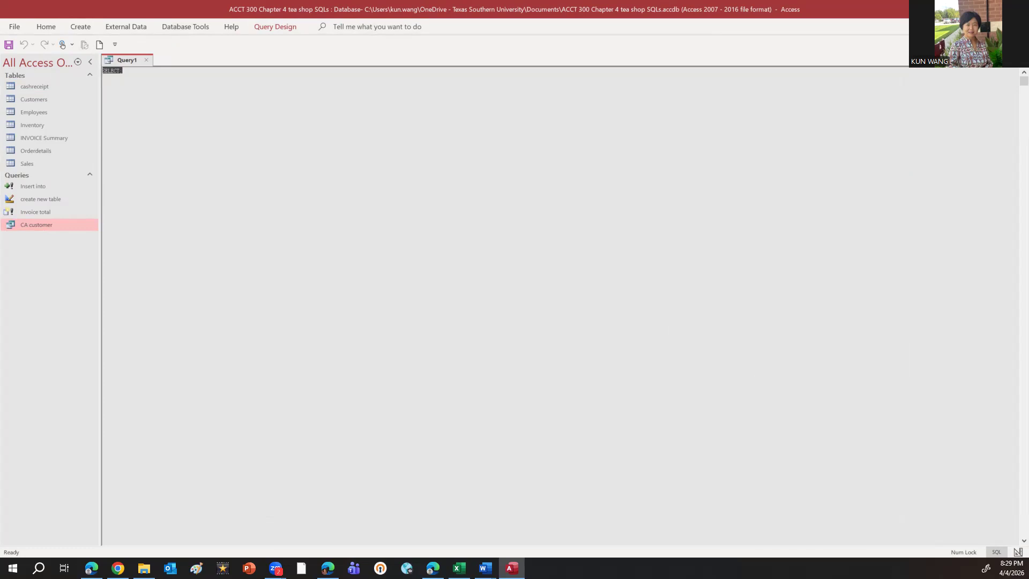
Replace the default SELECT text with the copied statement selecting customerid, companyname, InvoiceID and orderdate from customers and sales, matched on CustomerID with state="ca"
key("alt+Tab")
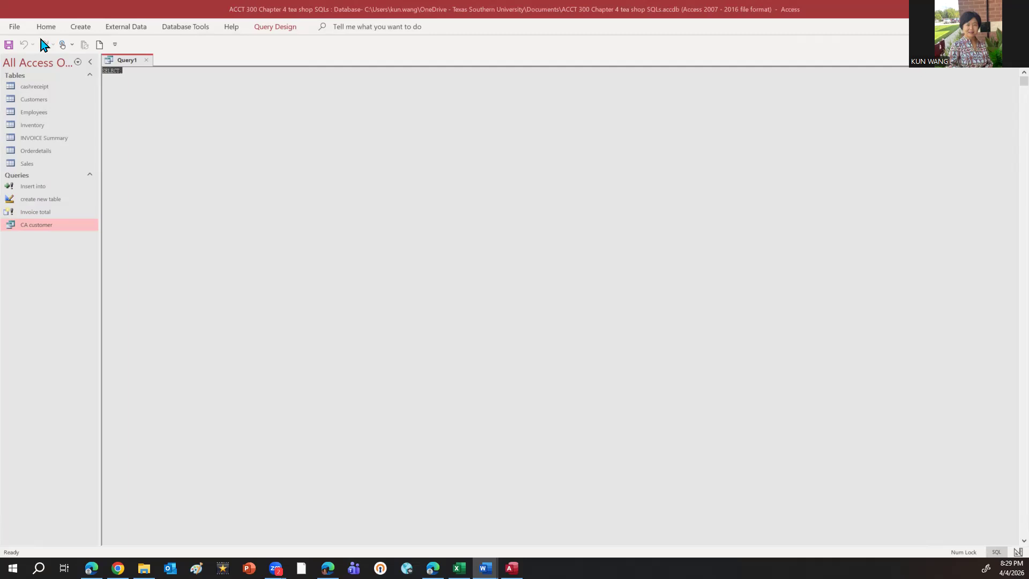
left_click(125, 70)
left_click_drag(125, 70, 98, 72)
type("SELECT customers.customerid, customers.companyname, sales.InvoiceID, sales.orderdate FROM customers, sales WHERE customers.CustomerID=sales.CustomerID and state=\"ca\"")
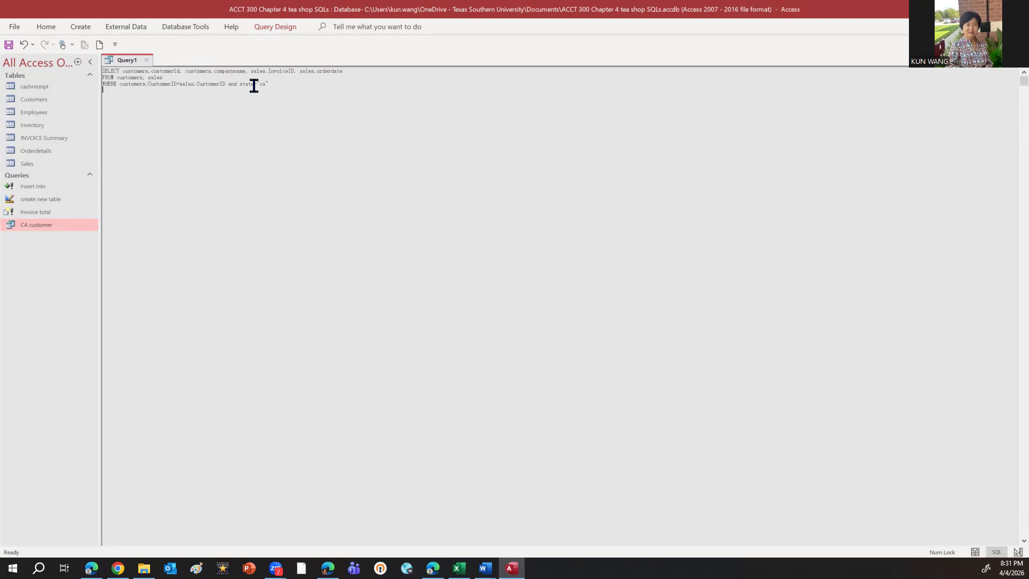
Run the query and highlight the repeated customer rows for Cirrus Logic Inc. and Harding Associates Inc
left_click(279, 30)
left_click(41, 57)
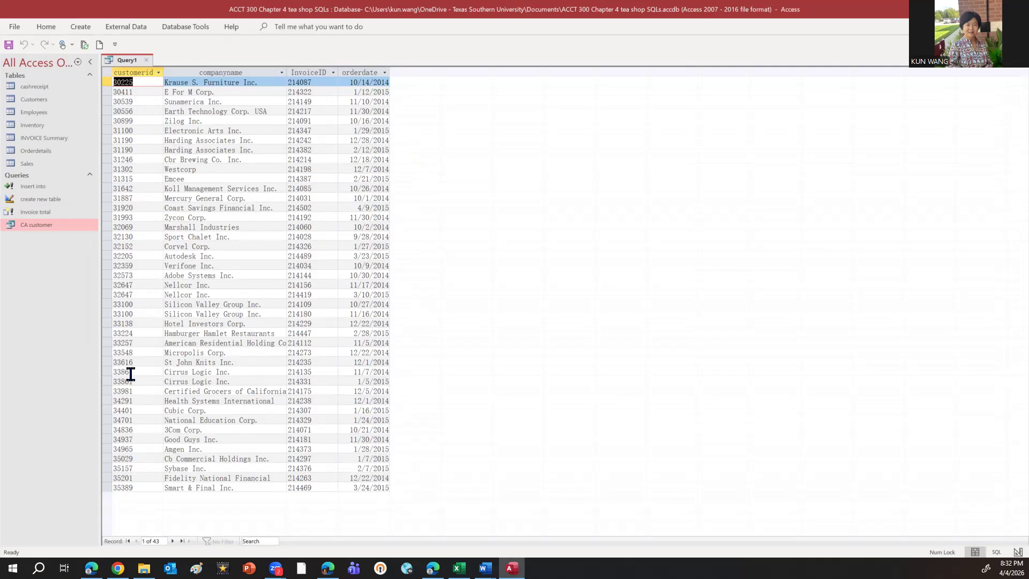
left_click(114, 371)
left_click(135, 382)
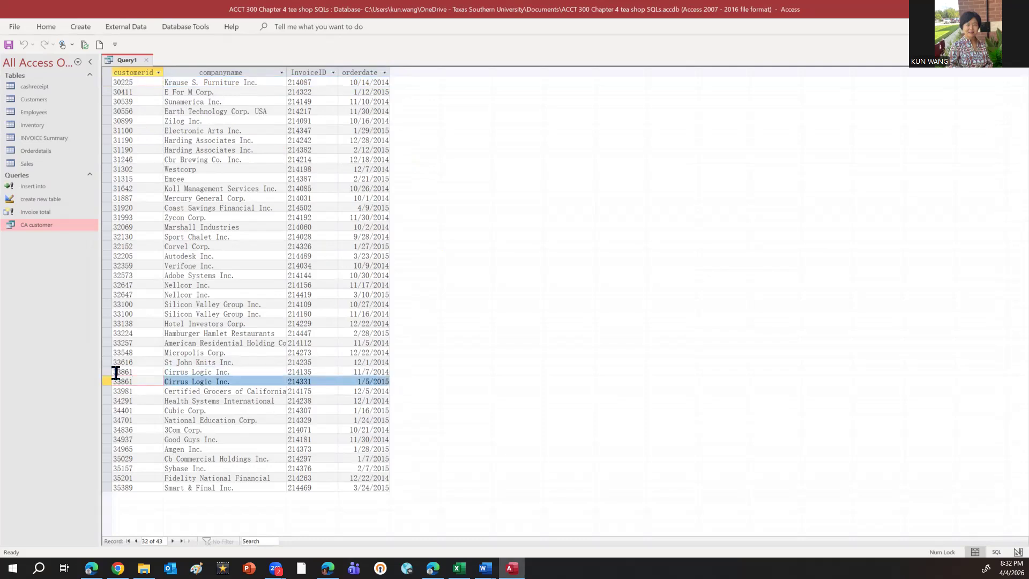
left_click_drag(106, 371, 106, 382)
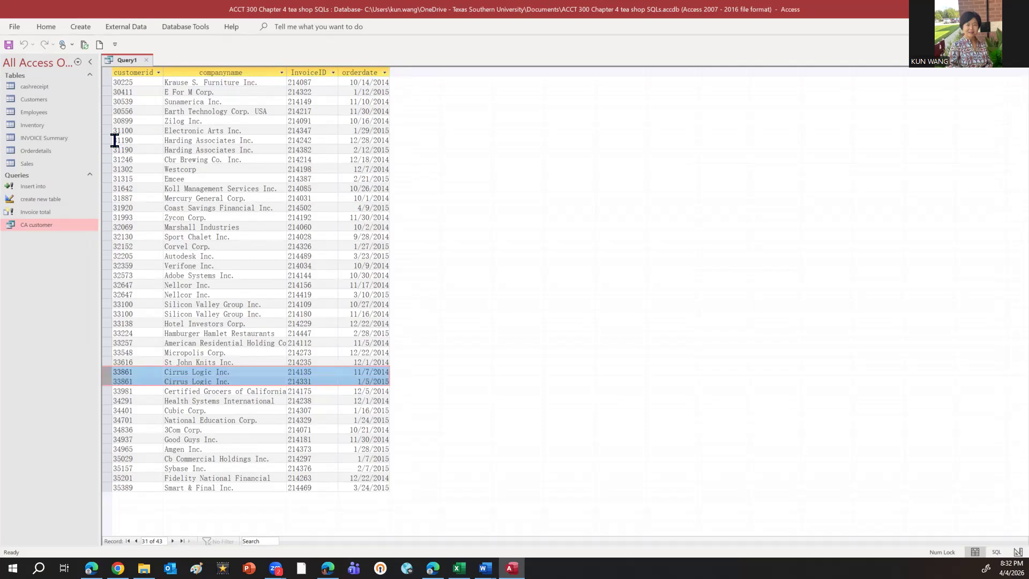
left_click_drag(110, 141, 110, 150)
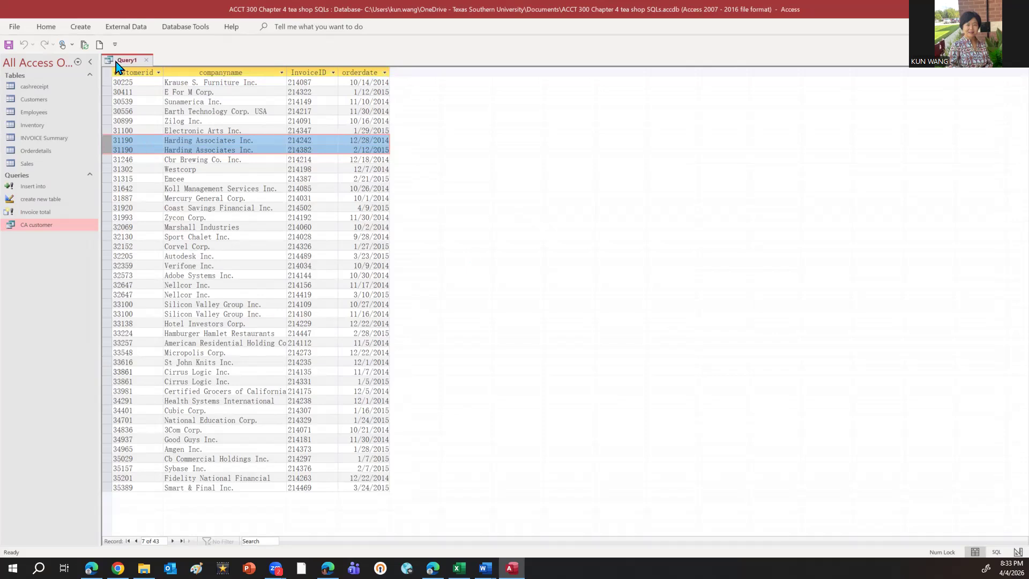
Close the query and save it as "CA customer Invoices"
left_click(146, 61)
left_click(480, 319)
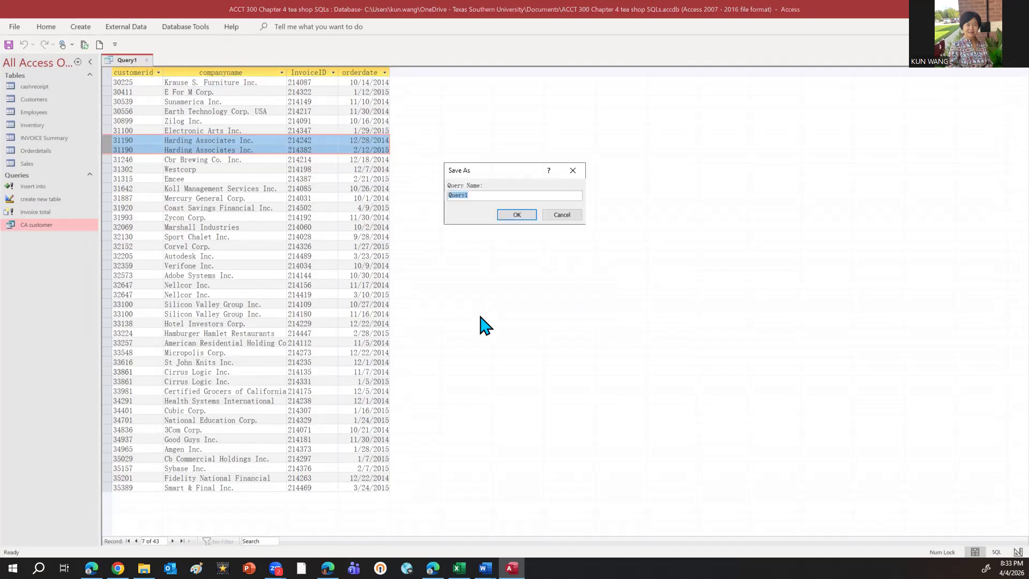
key("Caps_Lock")
type("CA")
key("Caps_Lock")
type("customer")
key("Caps_Lock")
type("IN")
key("Caps_Lock")
key("BackSpace")
type("nvl")
type("oices")
left_click(523, 214)
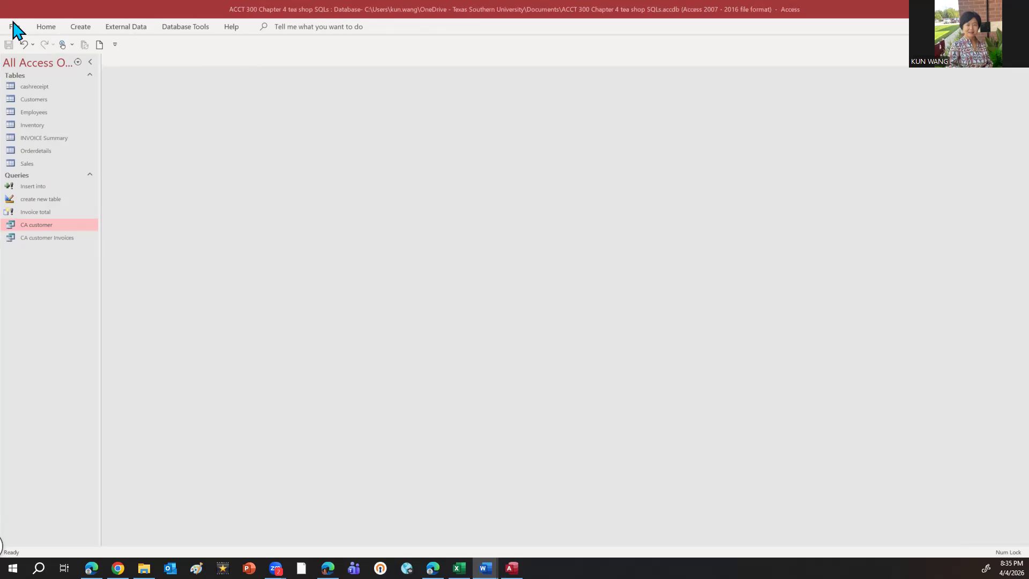
Create another query in design mode and show its SQL code
left_click(79, 25)
left_click(80, 27)
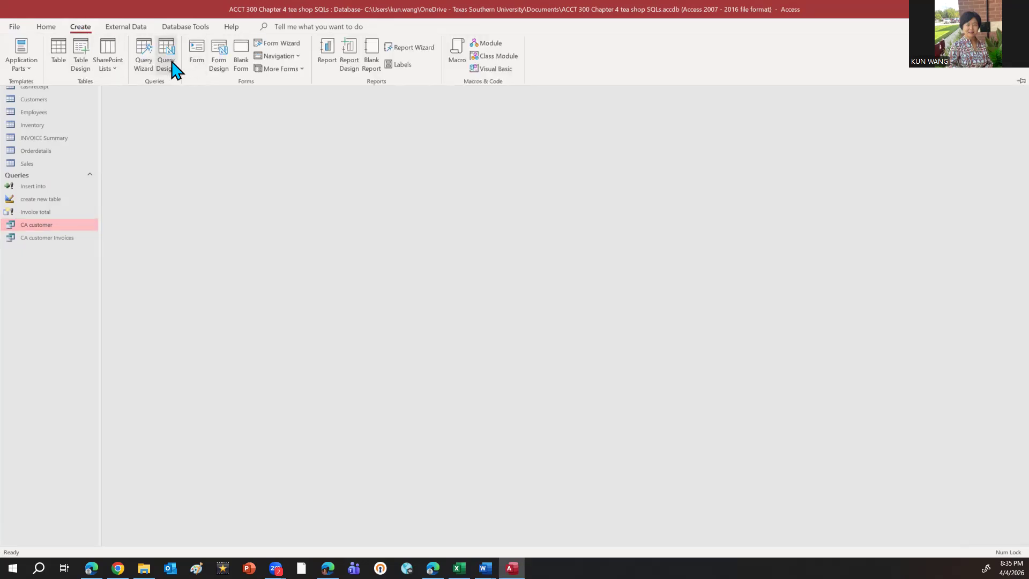
left_click(168, 64)
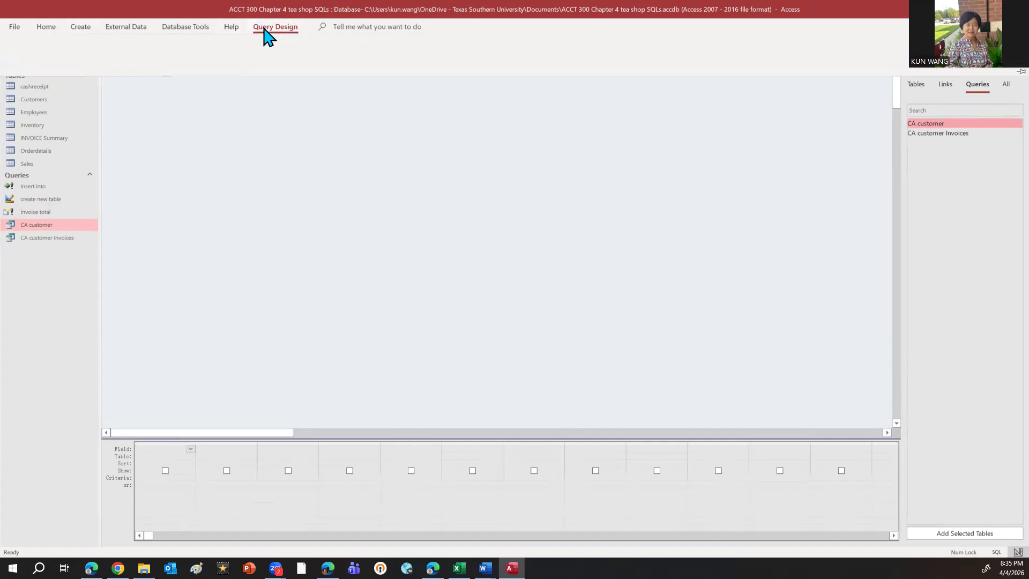
left_click(264, 28)
left_click(14, 50)
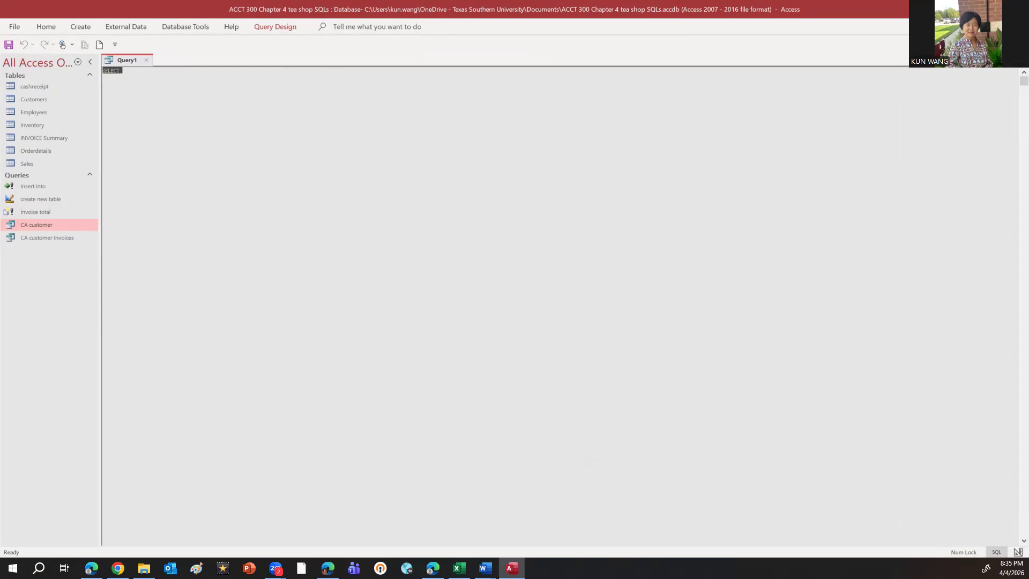
Replace the default SELECT with the copied statement listing InvoiceID and summed Revenues as totalrevenue from Orderdetails, grouped by InvoiceID, having a sum >600
key("alt+Tab")
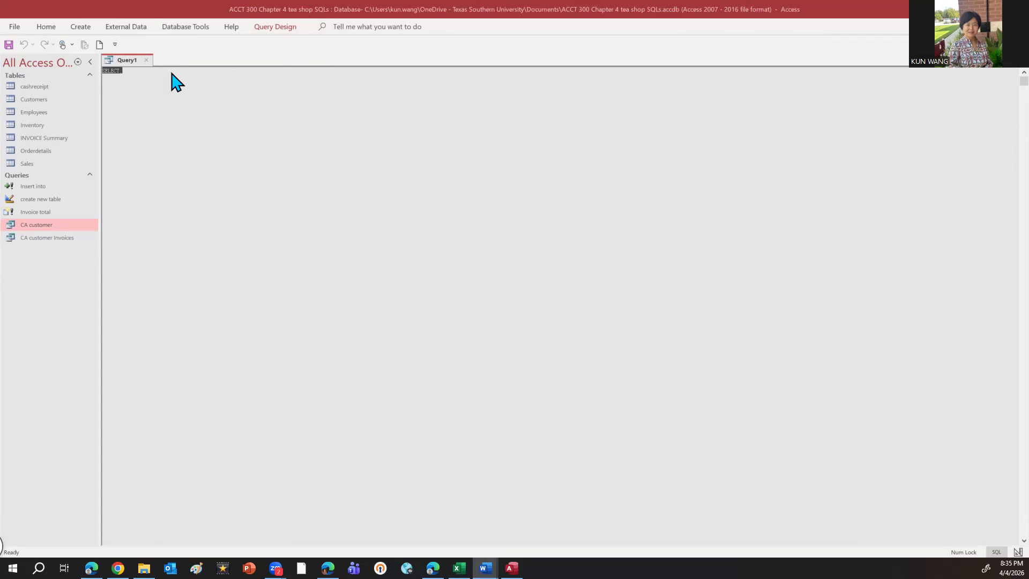
left_click(130, 71)
left_click_drag(122, 71, 98, 82)
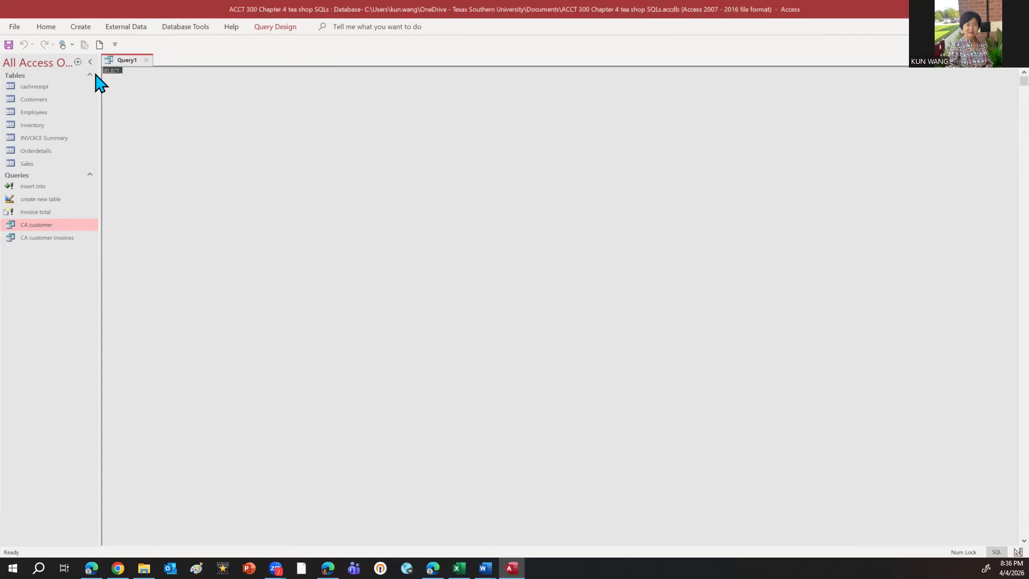
type("SELECT Orderdetails.InvoiceID, sum(Orderdetails.Revenues) AS totalrevenue FROM Orderdetails GROUP BY InvoiceID HAVING sum(Orderdetails.Revenues)>600;")
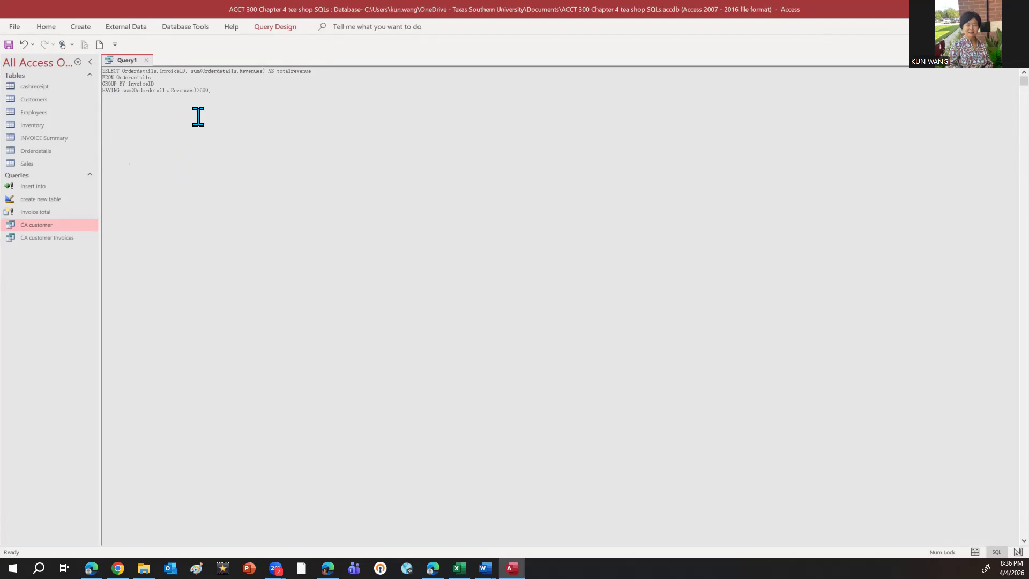
Change the limit in the HAVING clause to 1000 and try to run the query
key("BackSpace")
left_click(254, 30)
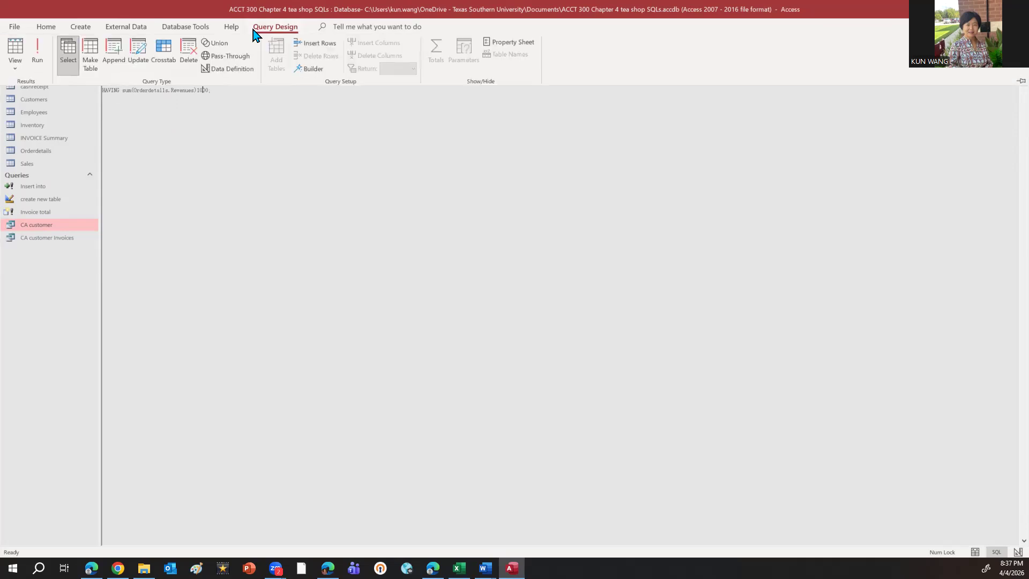
left_click(42, 52)
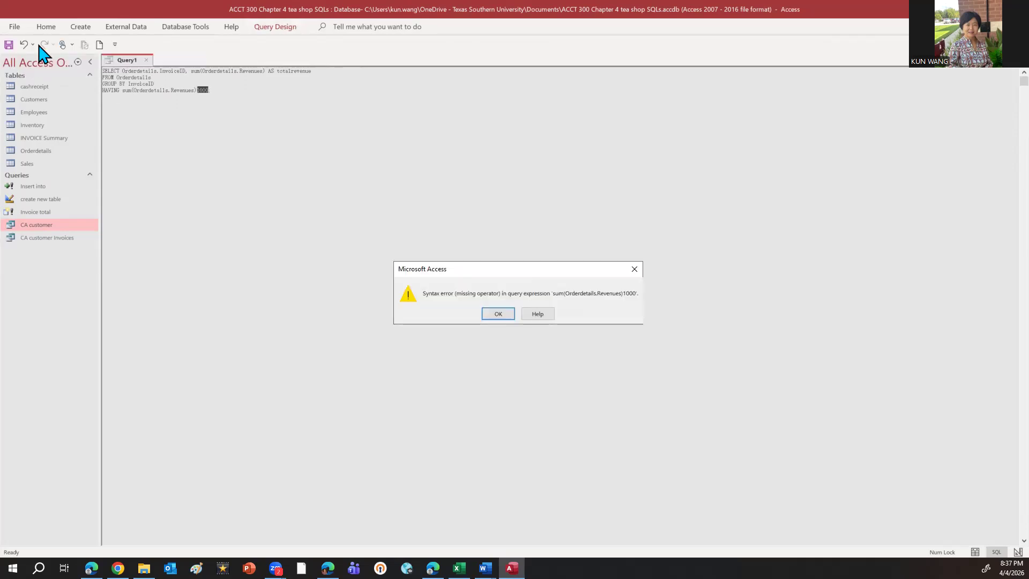
left_click(499, 314)
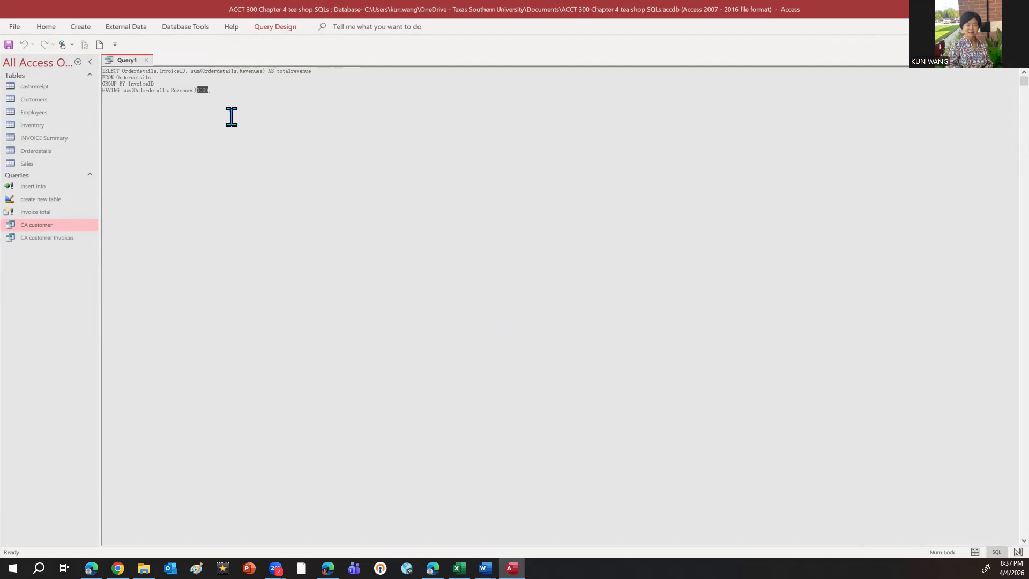
Insert the > operator before 1000 in the HAVING clause and run the query
left_click(197, 89)
type(">")
left_click(268, 28)
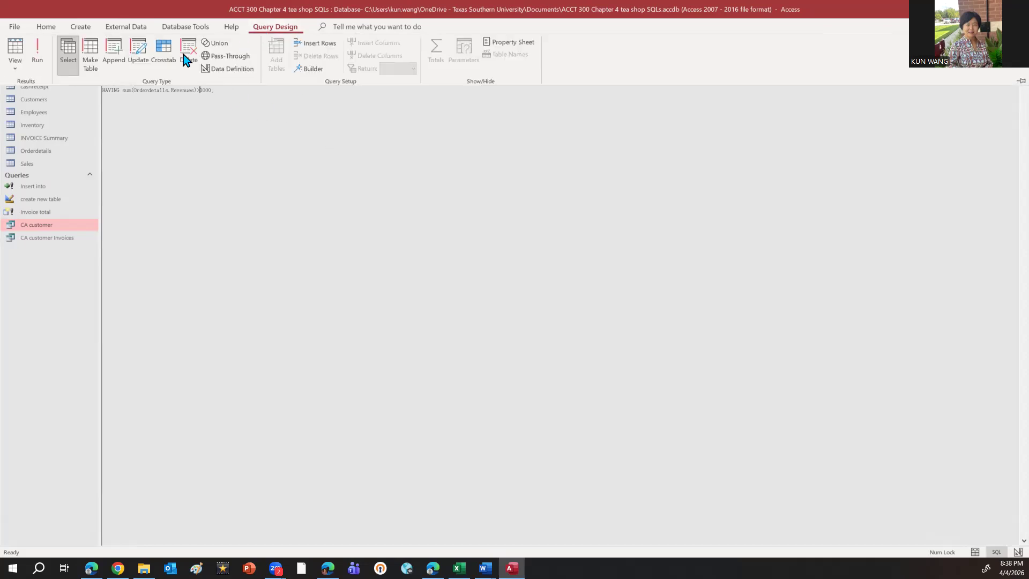
left_click(37, 52)
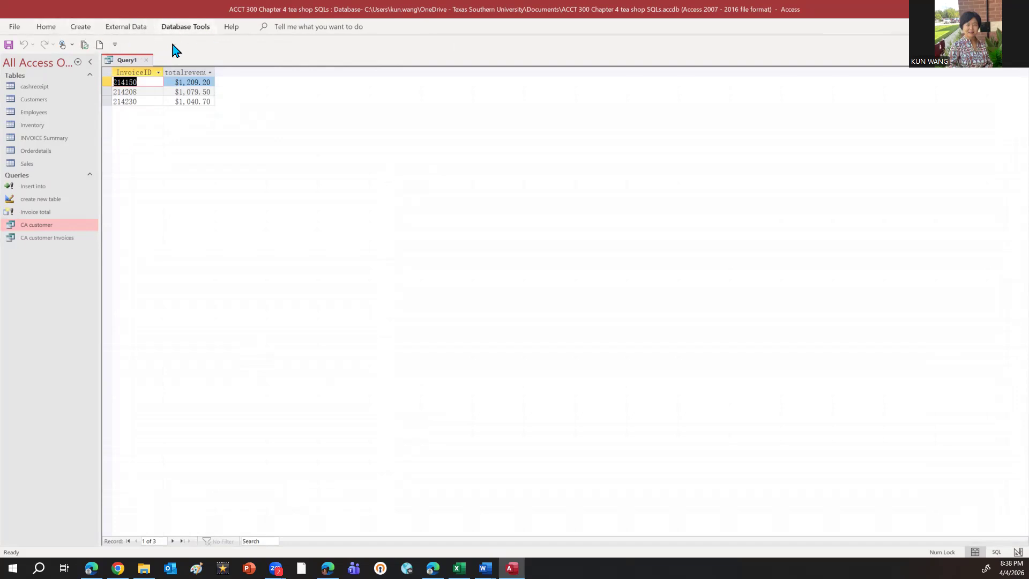
Return to the SQL code, set the HAVING limit to 600, and run the query to review the invoice totals
left_click(46, 30)
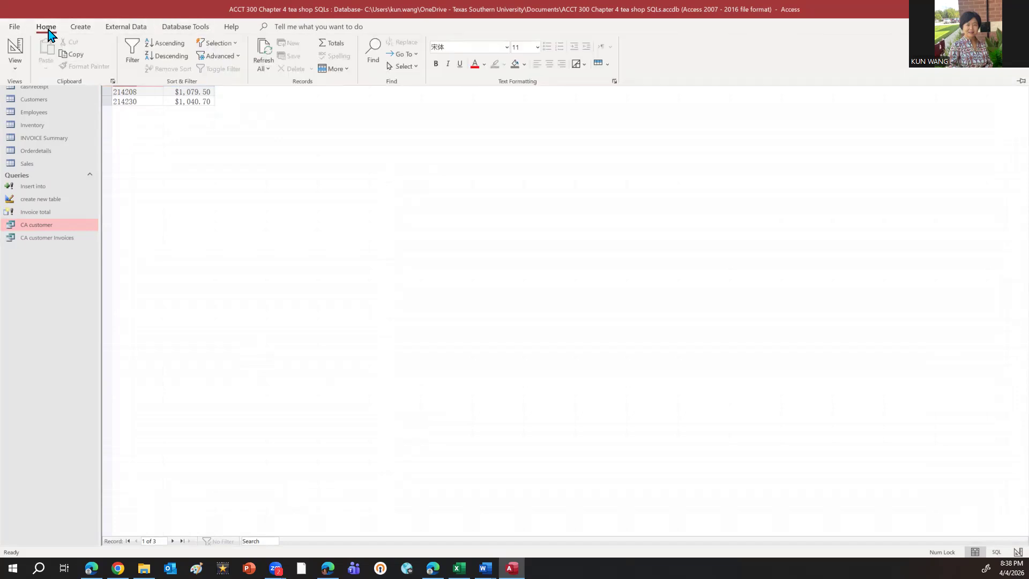
left_click(13, 73)
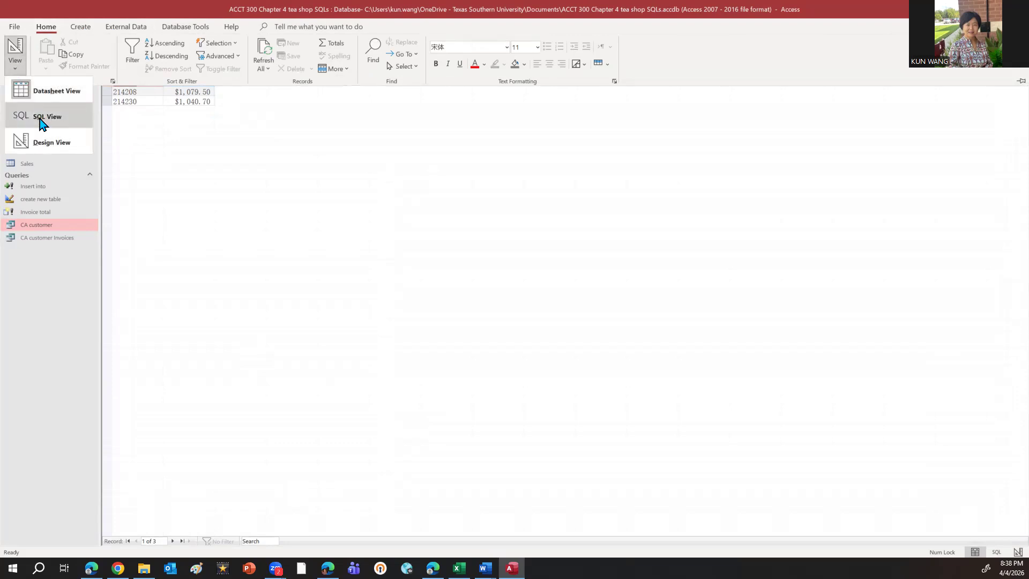
left_click(43, 120)
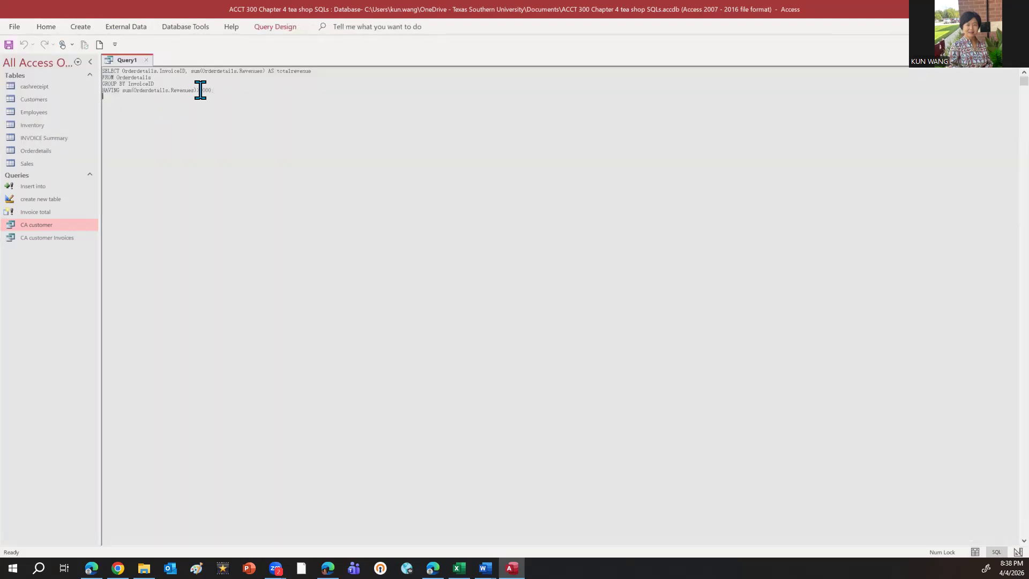
key("BackSpace")
key("BackSpace")
type("6")
left_click(289, 28)
left_click(37, 51)
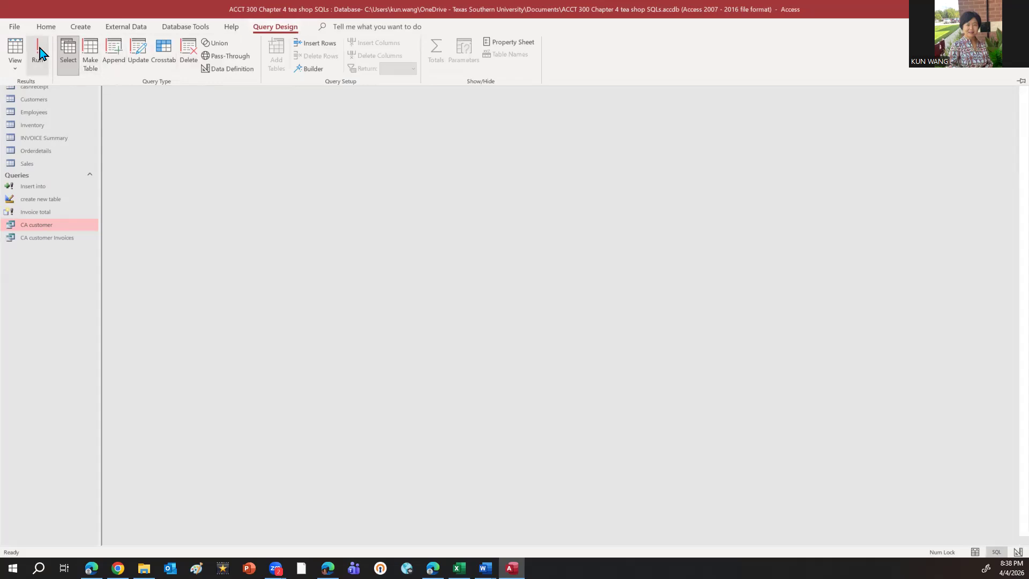
scroll(258, 304, "down", 8)
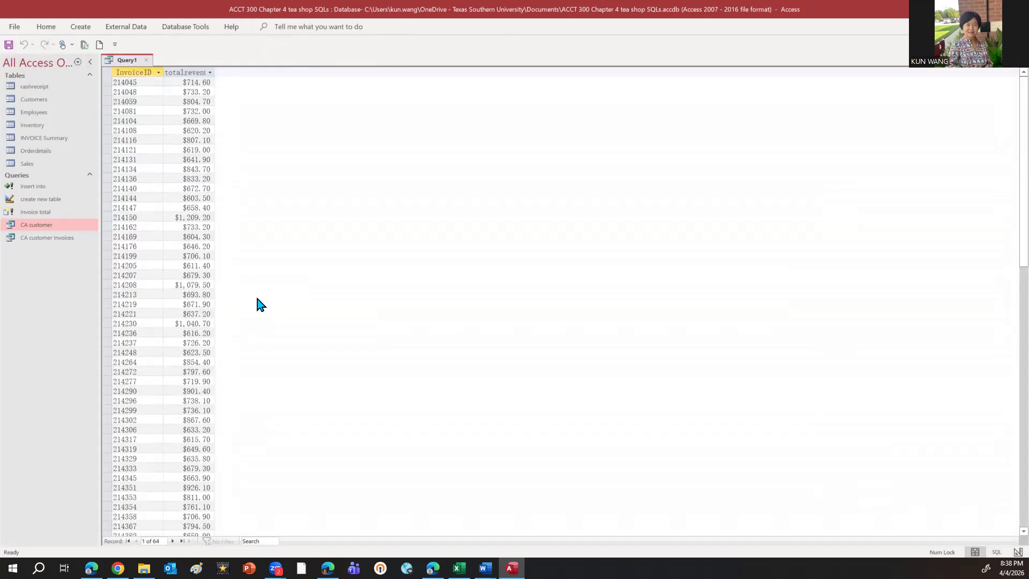
scroll(258, 304, "up", 6)
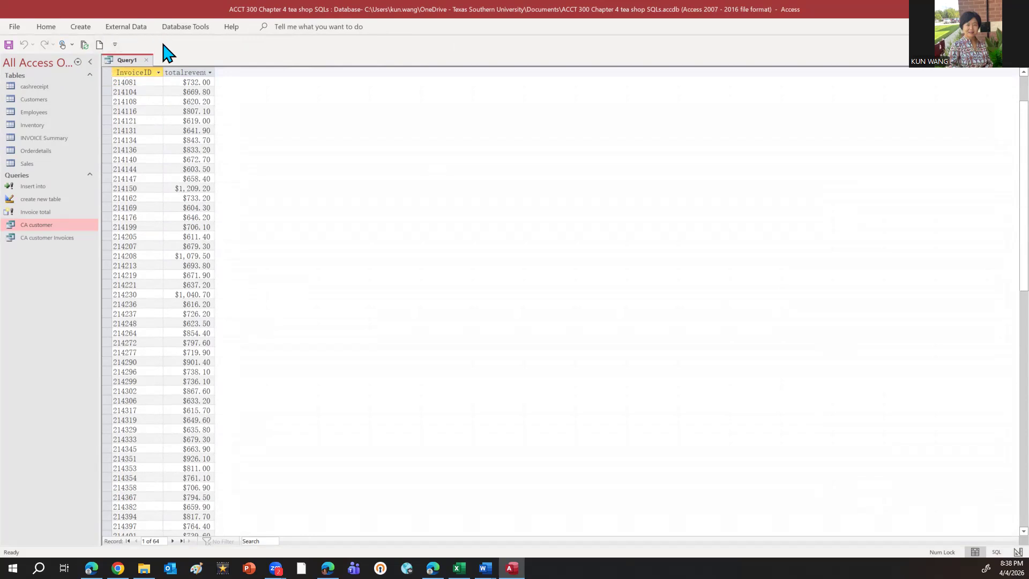
Close the query and save it as "Invoice total >600"
left_click(146, 60)
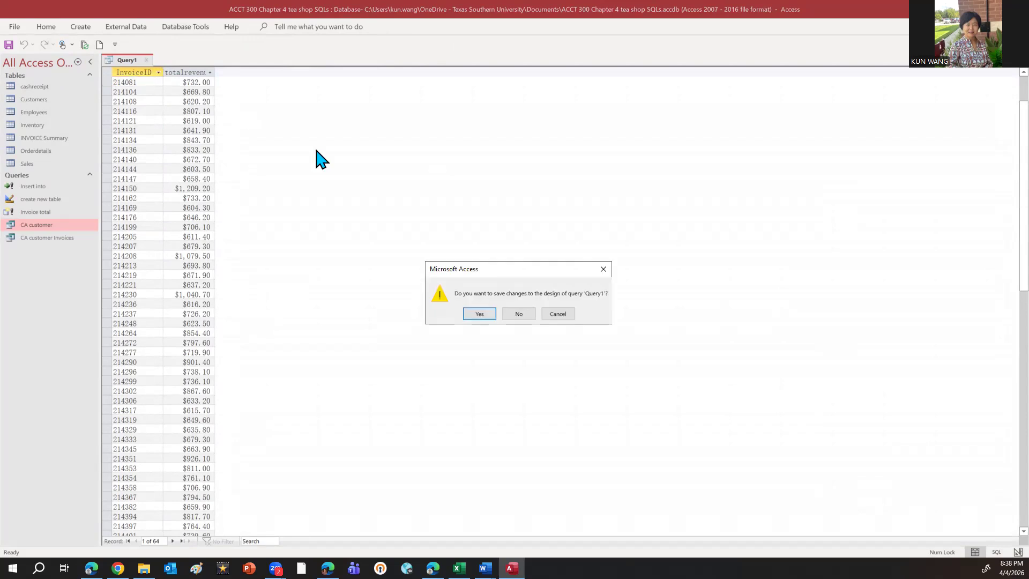
left_click(479, 314)
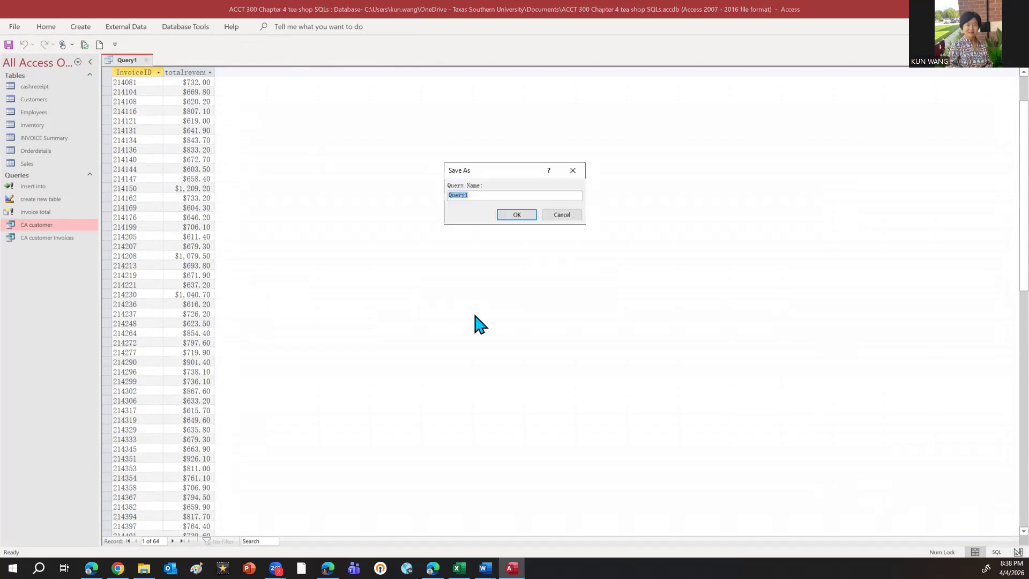
key("Caps_Lock")
type("Invoice TOTA")
key("BackSpace")
key("BackSpace")
key("BackSpace")
key("Caps_Lock")
key("BackSpace")
type("total >600")
left_click(504, 214)
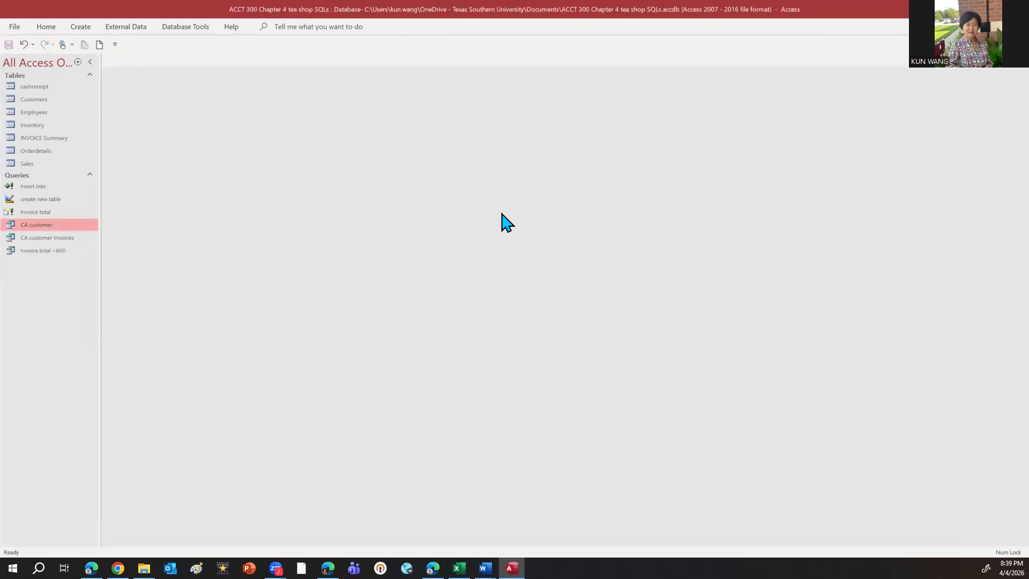